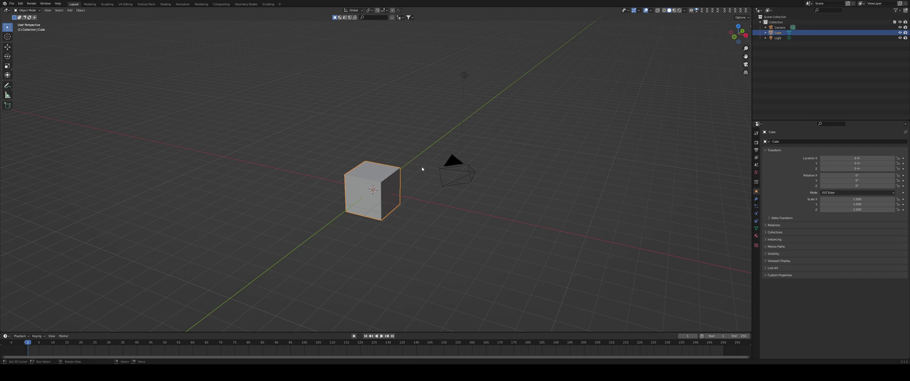
Delete all default objects from the scene and add a NURBS path curve at the origin.
key("a")
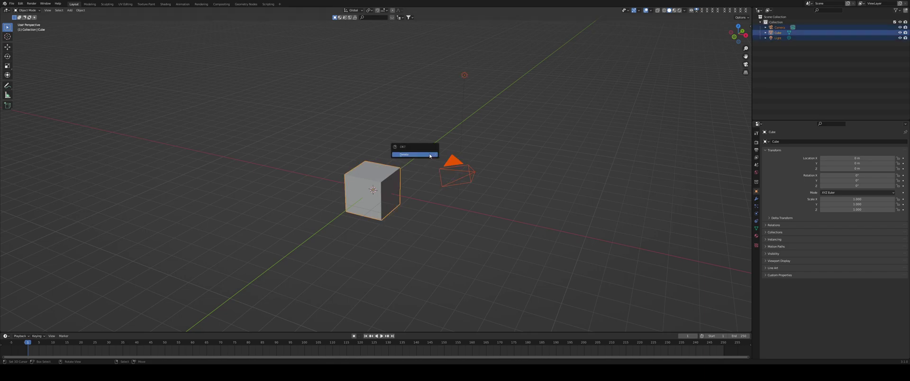
left_click(430, 156)
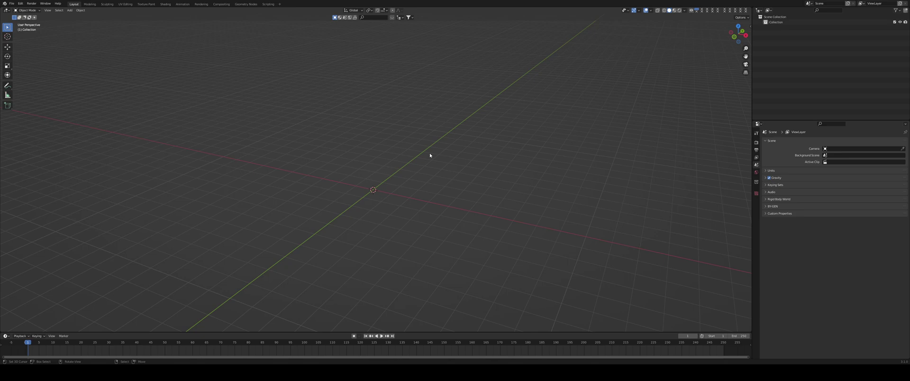
key("shift+a")
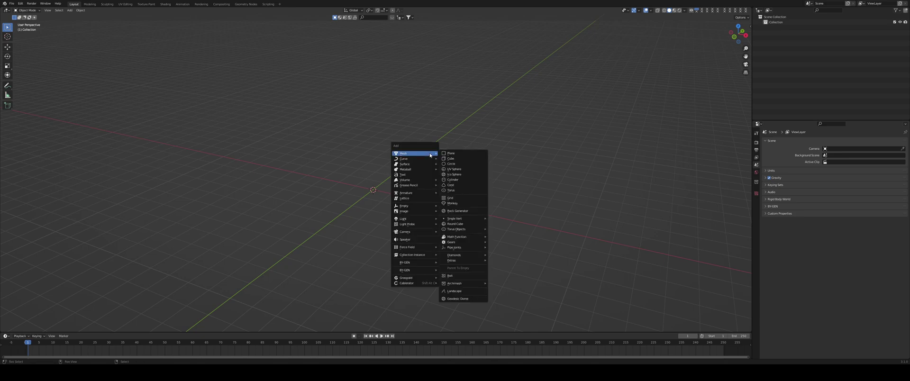
mouse_move(431, 159)
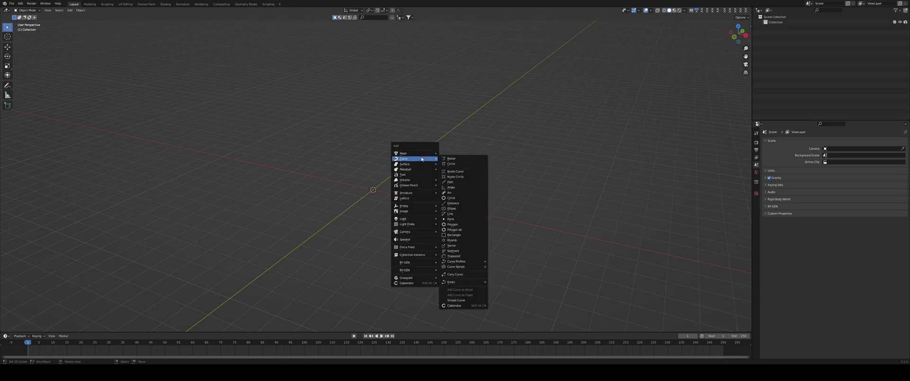
left_click(450, 182)
In Edit Mode, raise the path's middle control point well above the grid and move the neighbouring control point outward to bend the curve.
middle_click_drag(376, 194, 384, 163)
key("Tab")
key("alt+a")
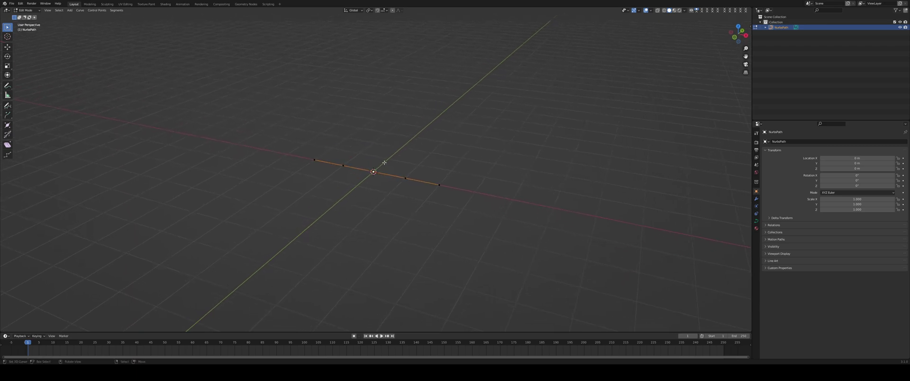
middle_click_drag(384, 163, 394, 174)
left_click_drag(395, 174, 410, 82)
middle_click_drag(409, 82, 385, 147)
left_click(362, 166)
key("g")
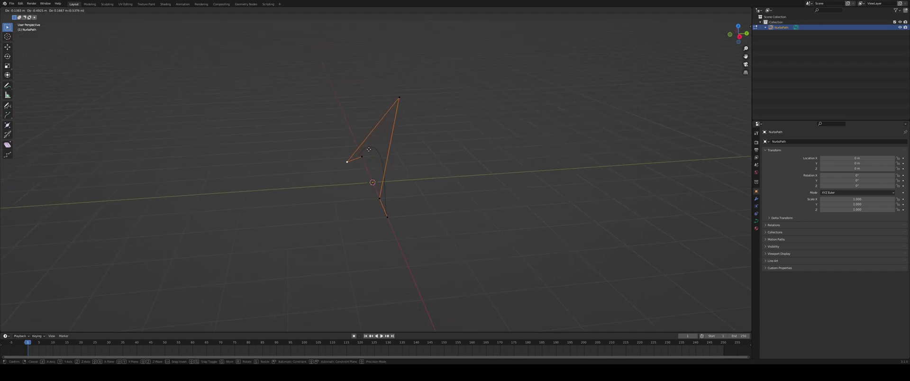
left_click(330, 119)
Reposition the control point on the other side of the raised middle point and return to Object Mode.
middle_click_drag(330, 118, 413, 140)
key("g")
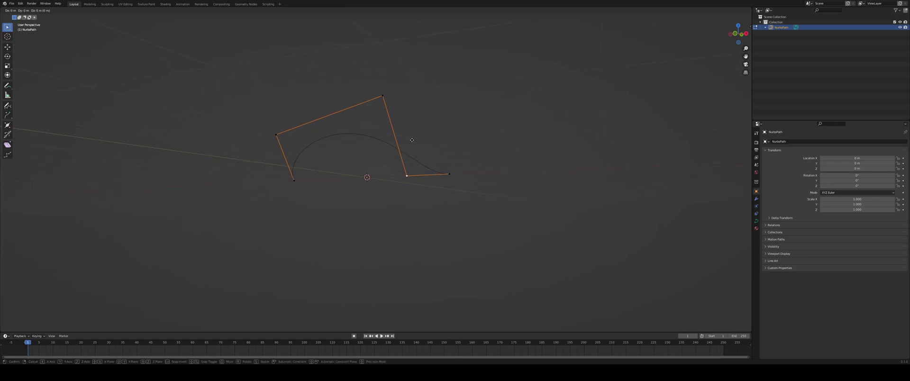
left_click(417, 179)
middle_click_drag(418, 179, 469, 148)
key("Tab")
middle_click_drag(331, 154, 384, 180)
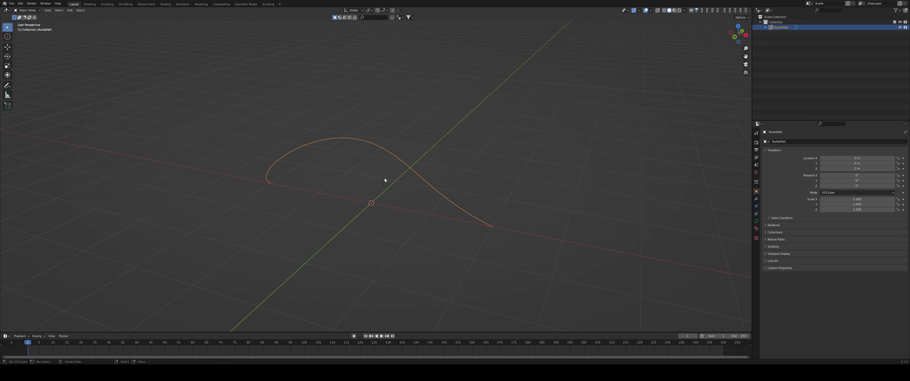
Rename the path curve object as travelguide.
double_click(781, 27)
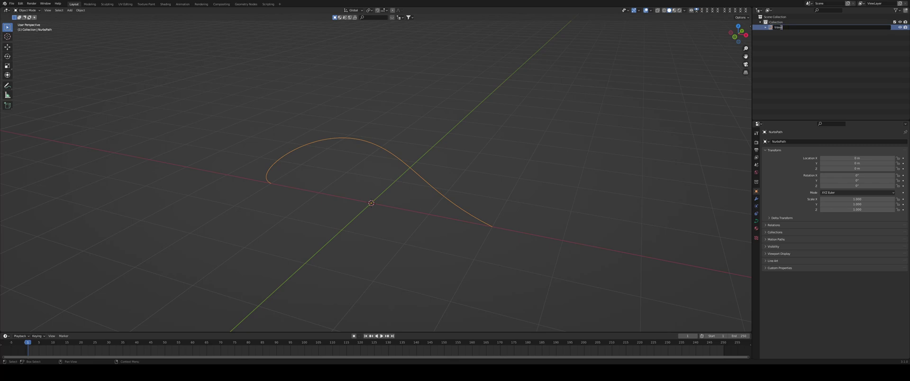
type("travelguide")
key("Return")
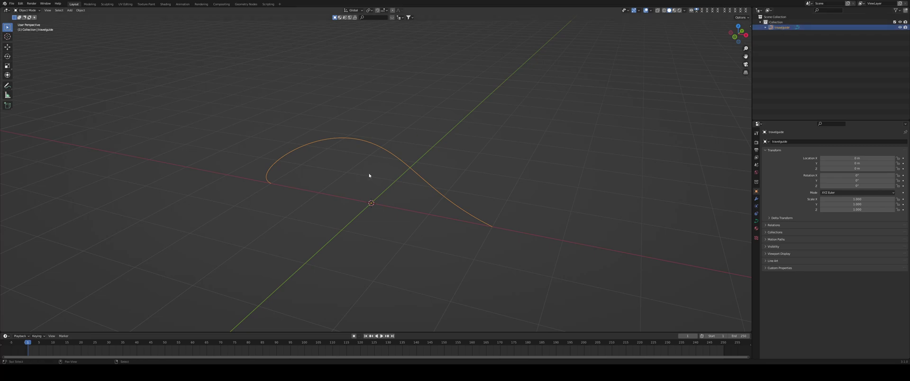
Add a UV sphere at the origin and scale it down uniformly to about 0.4.
key("shift+a")
mouse_move(360, 169)
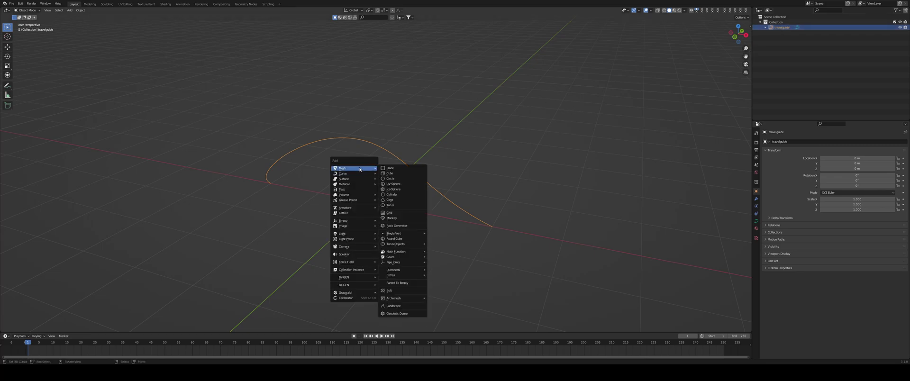
left_click(394, 184)
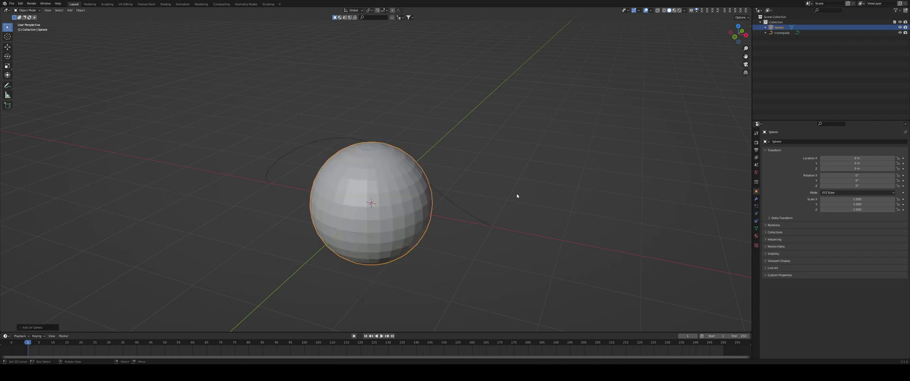
key("s")
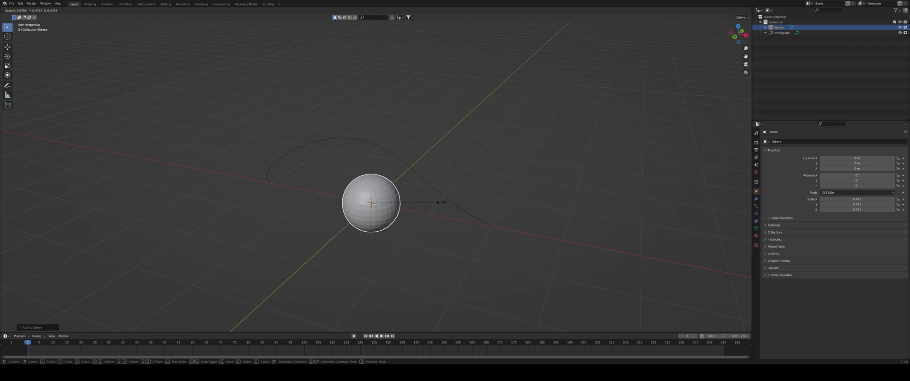
left_click(432, 203)
mouse_move(433, 203)
middle_mouse_down()
mouse_move(460, 191)
mouse_move(432, 193)
middle_mouse_up()
scroll(441, 189, "up", 2)
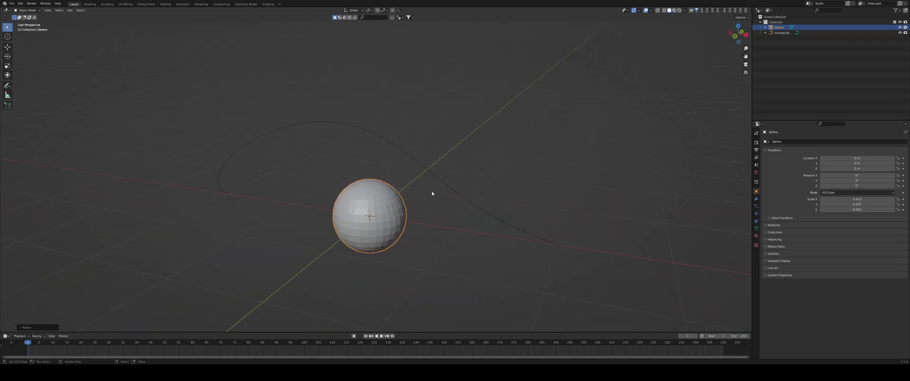
Add a Follow Path constraint to the sphere and pick the travelguide curve as its target.
left_click(756, 222)
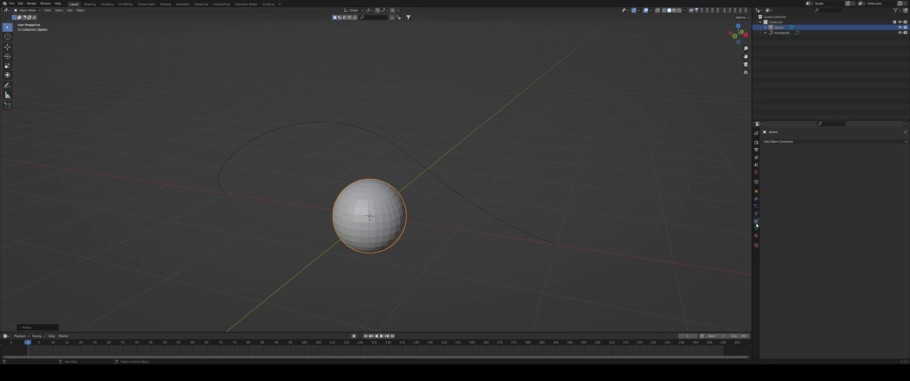
left_click(772, 142)
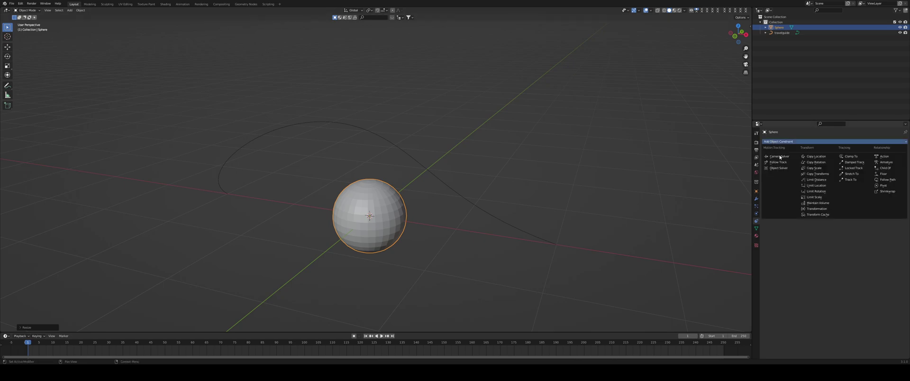
left_click(887, 180)
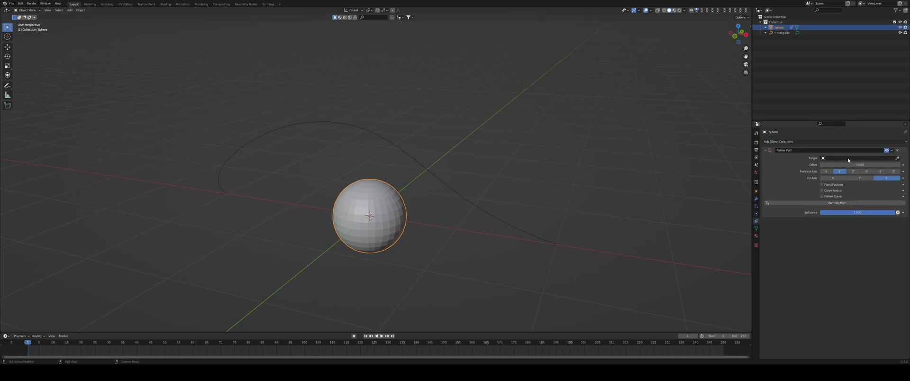
left_click(898, 158)
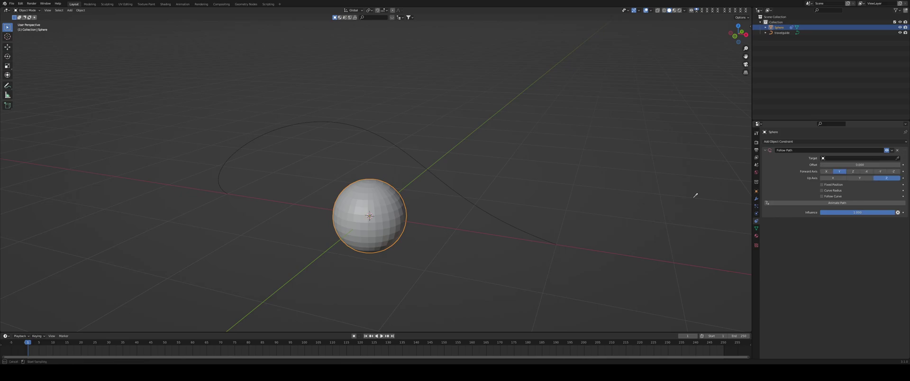
left_click(281, 127)
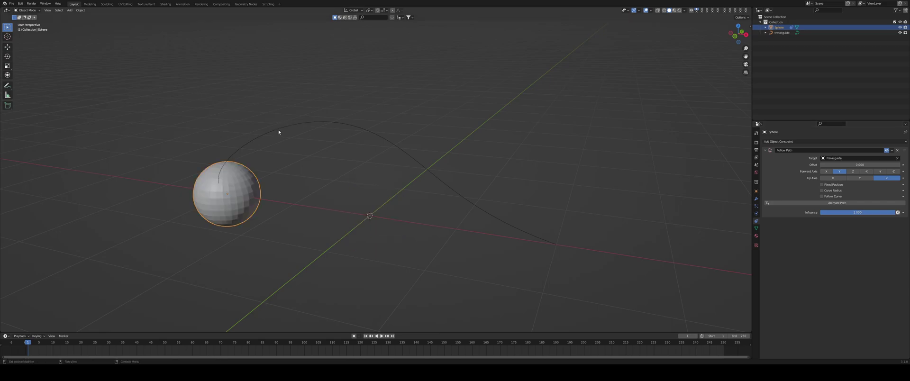
Animate the path from the sphere's Follow Path constraint and play back the animation.
middle_click_drag(278, 134, 176, 216)
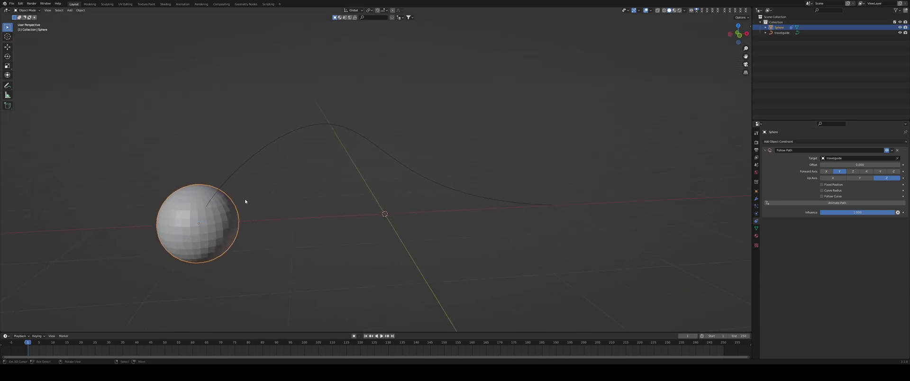
left_click(792, 202)
middle_click_drag(592, 222, 554, 220)
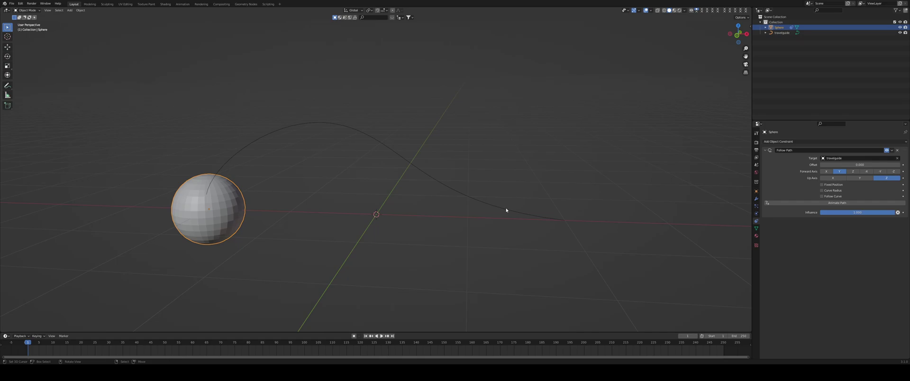
key("space")
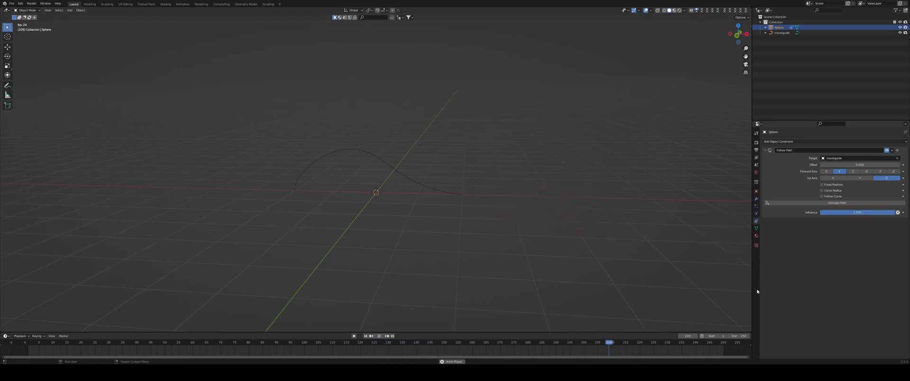
Set the Path Animation length of the travelguide curve to 20 frames.
left_click(434, 192)
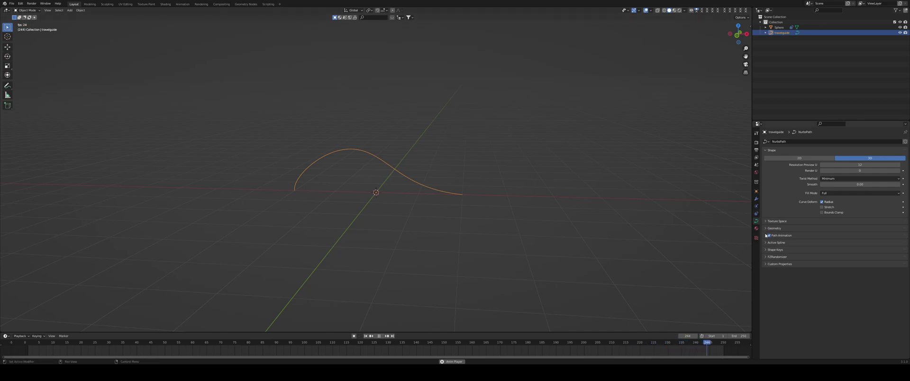
left_click(792, 235)
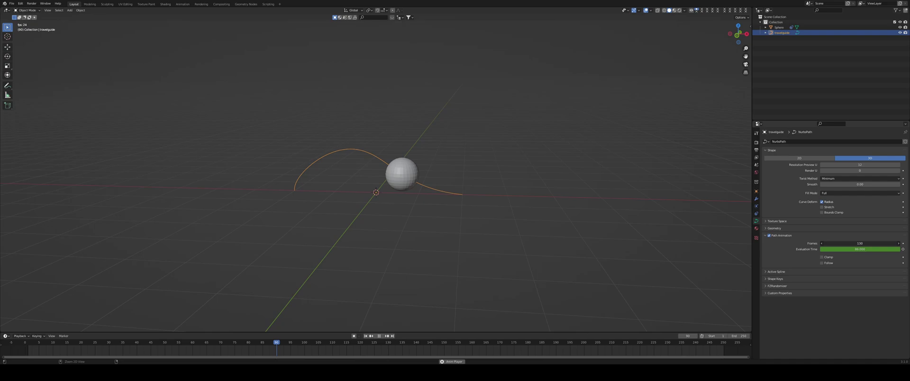
left_click_drag(843, 243, 842, 242)
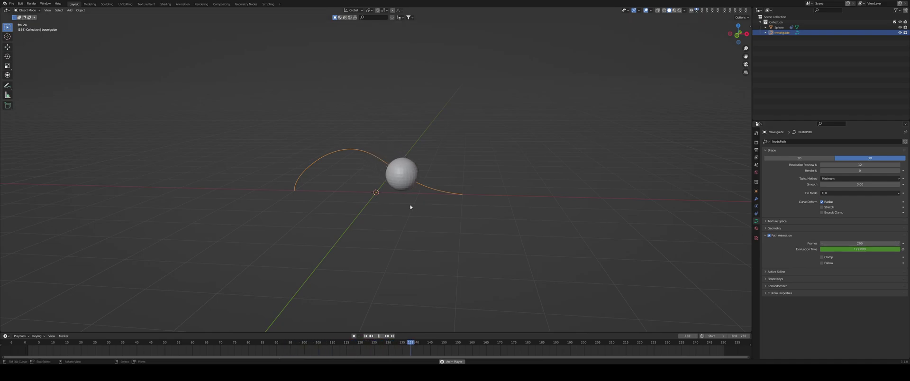
scroll(403, 199, "up", 2)
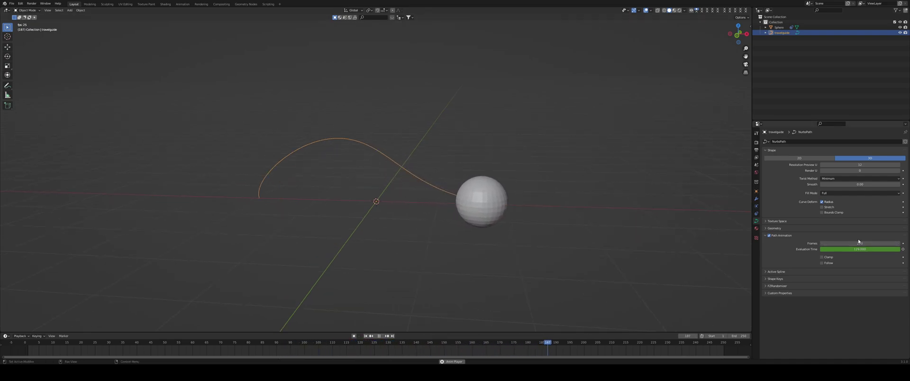
left_click_drag(861, 244, 847, 243)
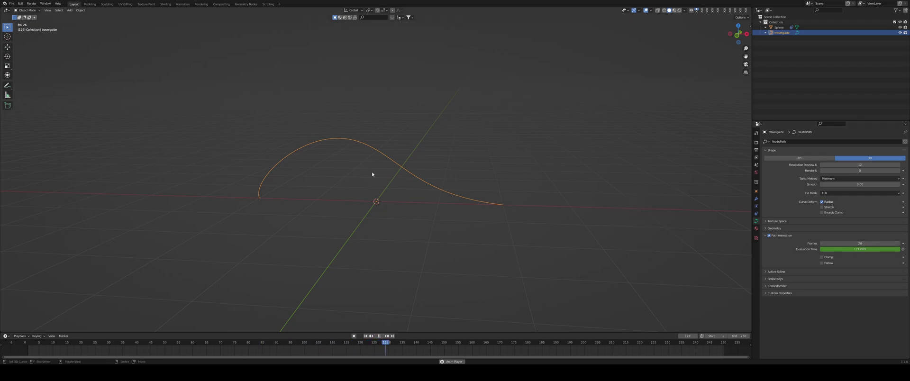
Jump to the first frame and set the scene's end frame to 20.
left_click(365, 337)
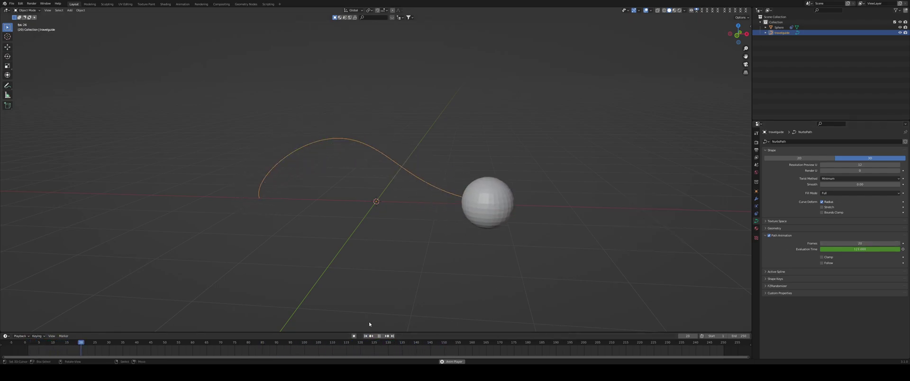
left_click(740, 336)
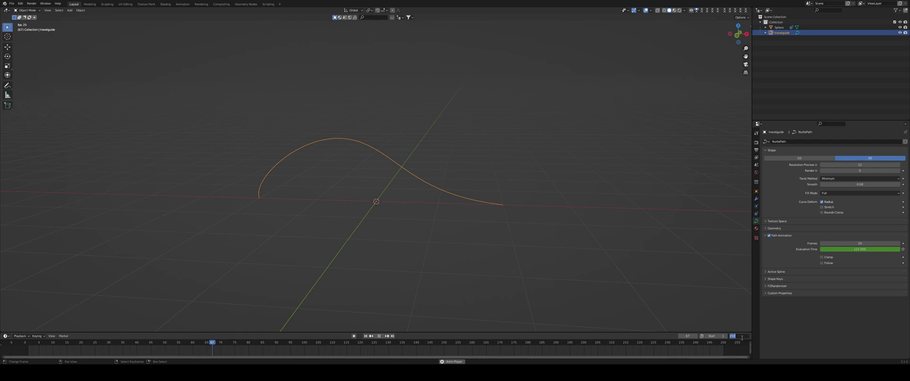
type("20")
key("Return")
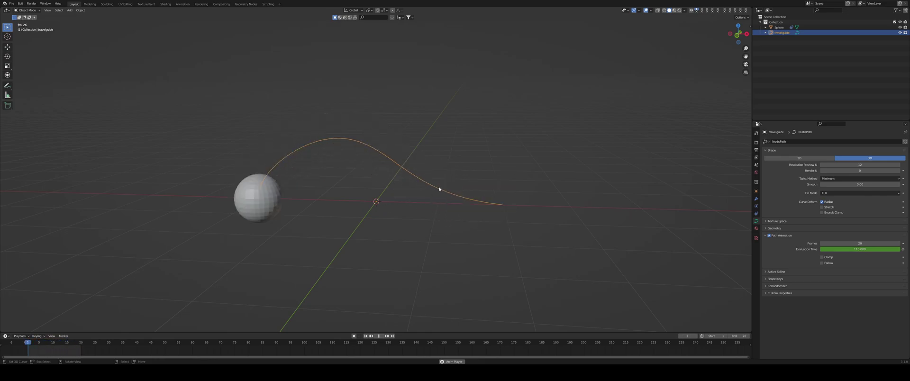
Enable Follow Curve in the sphere's Follow Path constraint and play the animation to check the motion.
mouse_move(439, 189)
middle_mouse_down()
mouse_move(469, 209)
mouse_move(465, 190)
mouse_move(484, 186)
mouse_move(479, 172)
mouse_move(426, 184)
middle_mouse_up()
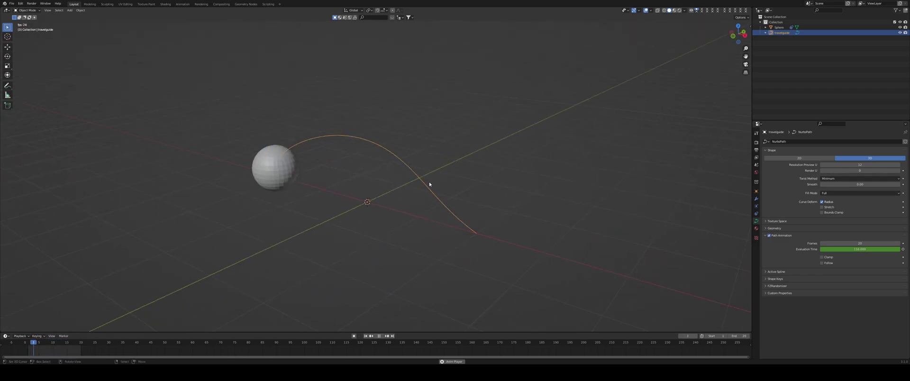
left_click(428, 182)
left_click(756, 222)
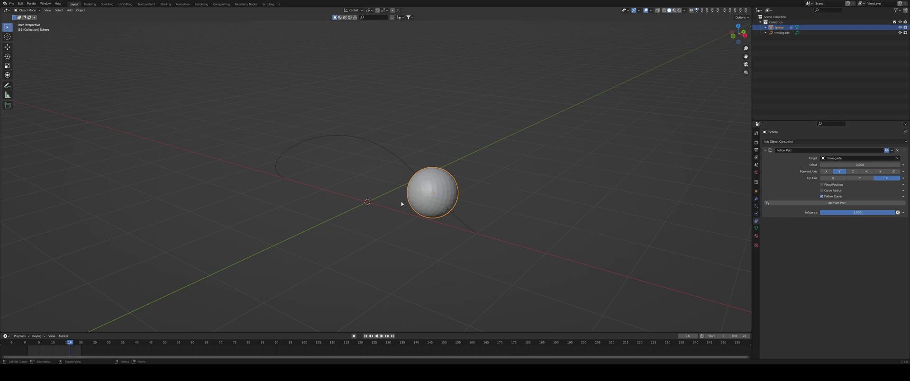
key("space")
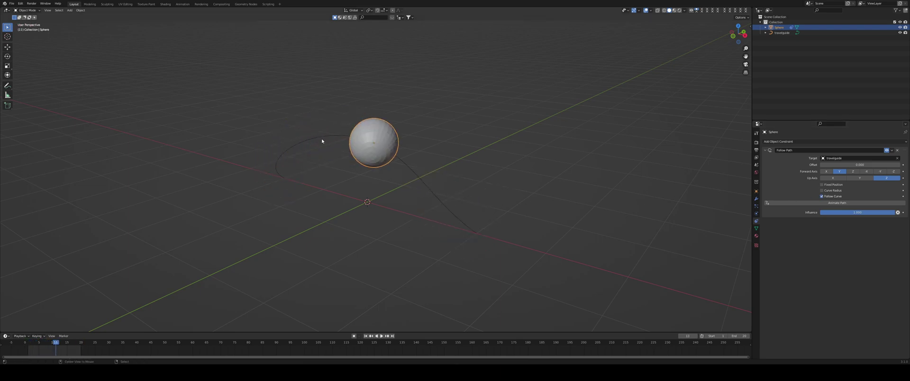
key("space")
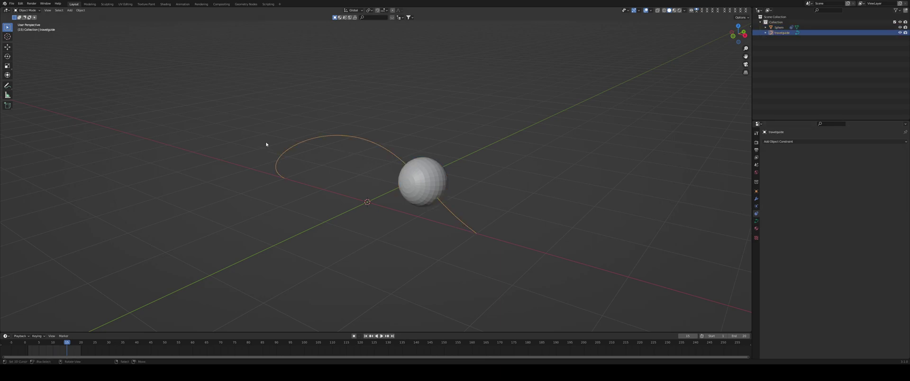
Set the travelguide curve's Path Animation length and the scene's end frame to 150.
left_click(756, 222)
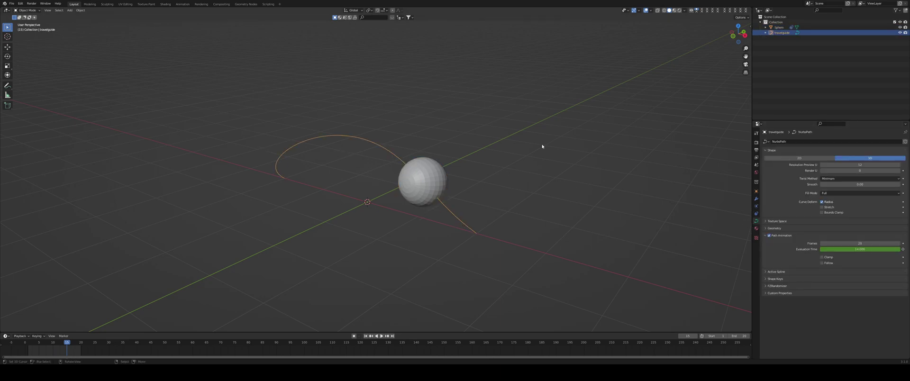
left_click_drag(838, 240, 898, 240)
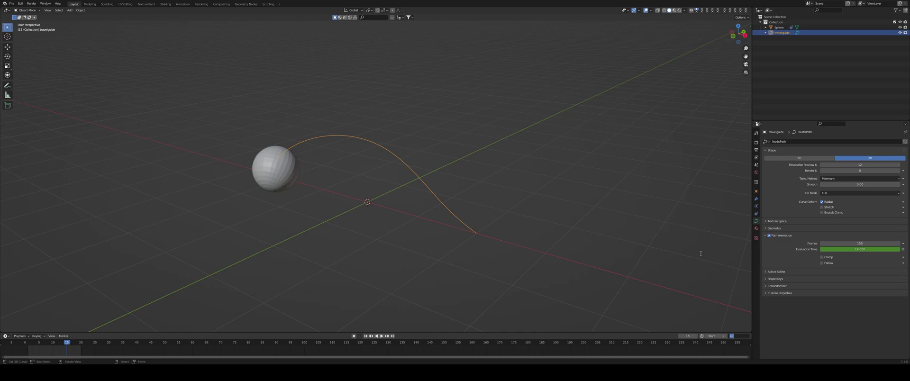
type("150")
key("Return")
Play the animation to check the sphere's slower travel along the path, and return to the first frame.
key("space")
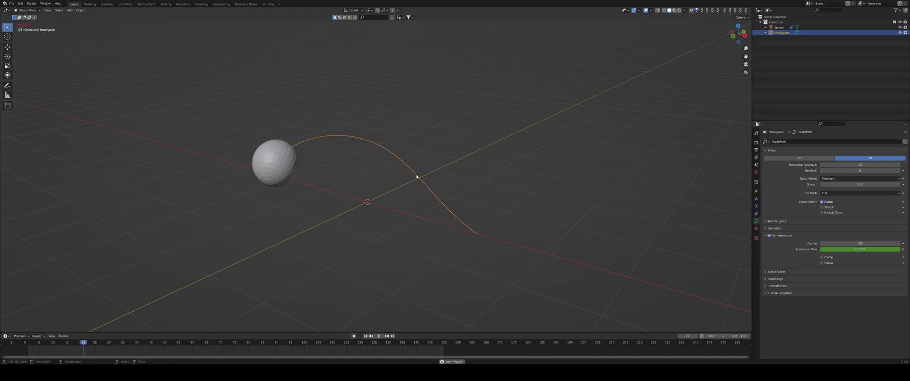
middle_click_drag(639, 247, 329, 138)
left_click(328, 138)
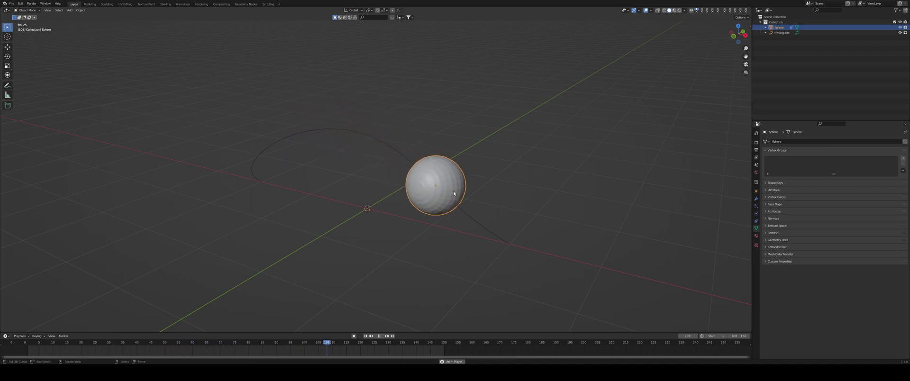
key("Escape")
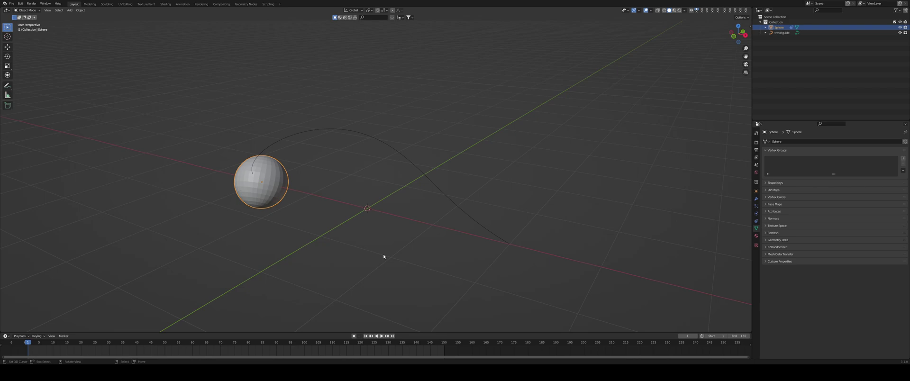
Duplicate the travelguide curve in place and rename the copy as tube.
left_click(393, 149)
key("shift+d")
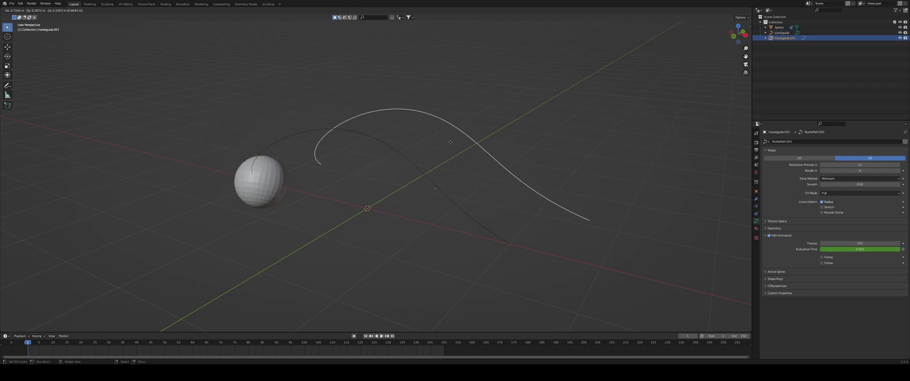
right_click(417, 144)
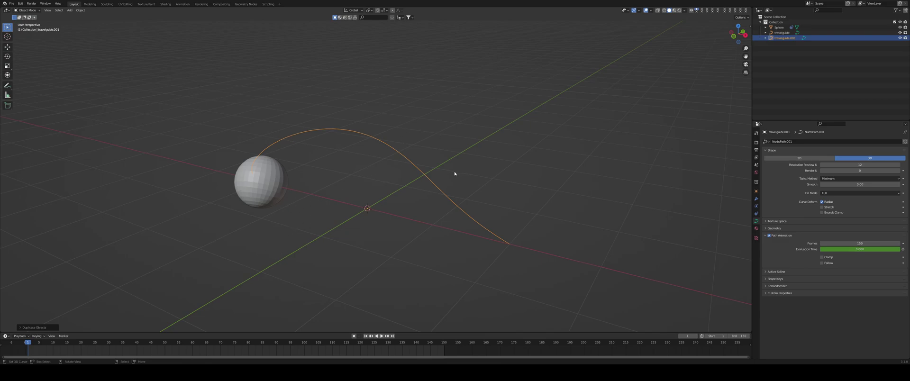
double_click(785, 38)
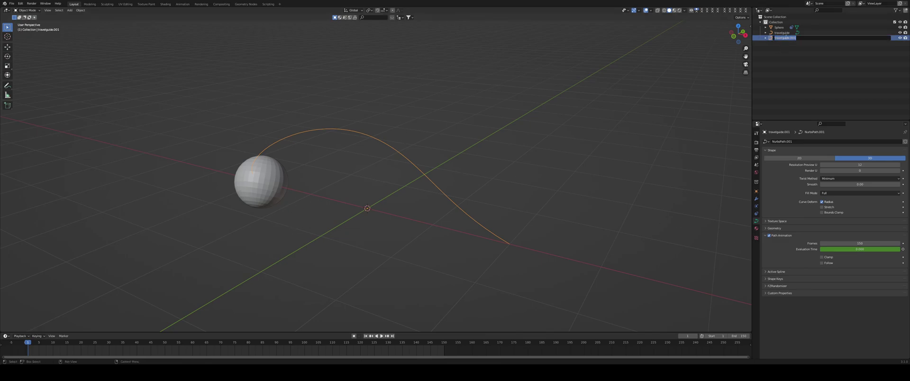
key("Return")
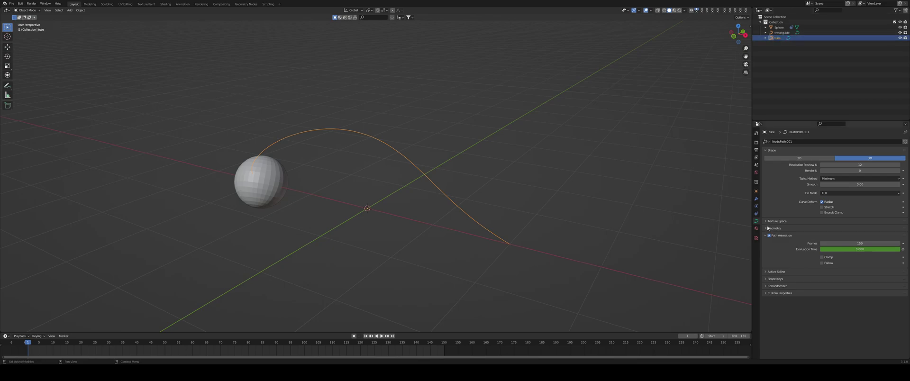
Give the tube curve a round bevel with a depth of 0.15 m.
left_click(769, 228)
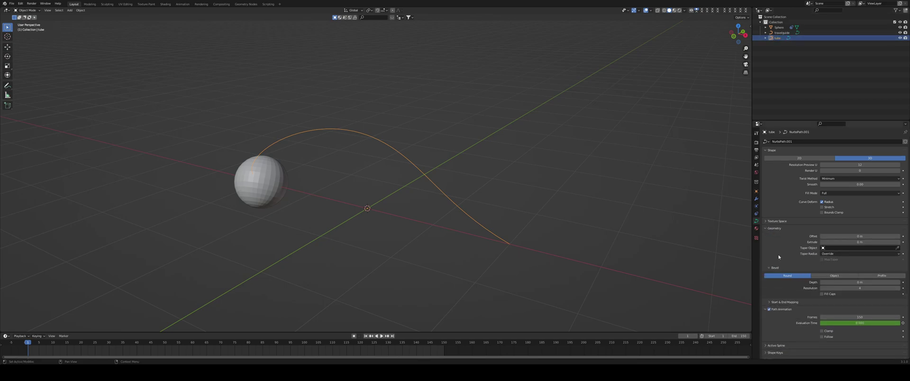
left_click_drag(852, 282, 882, 282)
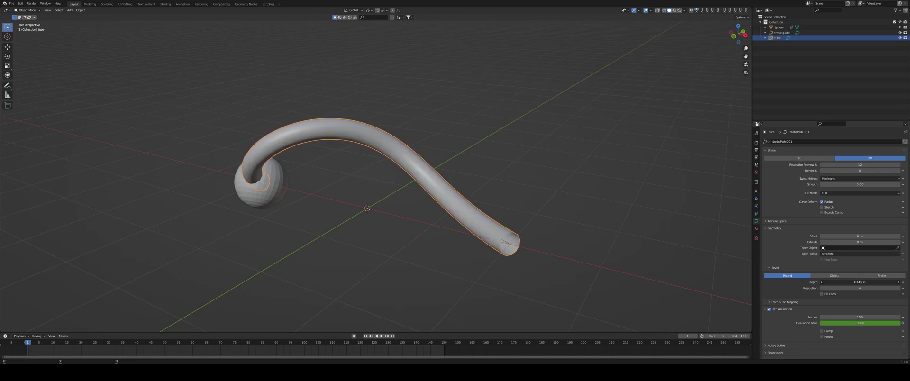
key("BackSpace")
left_click(847, 280)
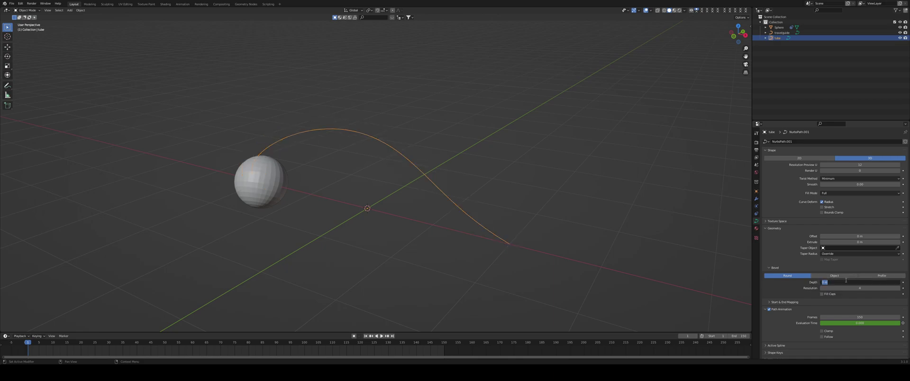
type("0.15")
key("Return")
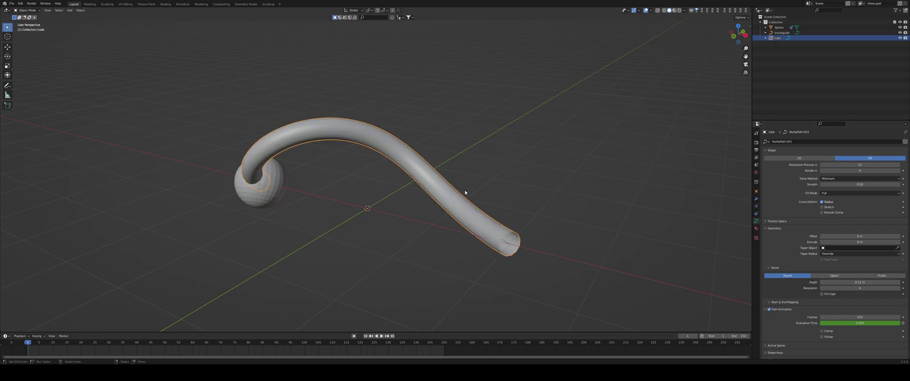
middle_click_drag(465, 193, 429, 190)
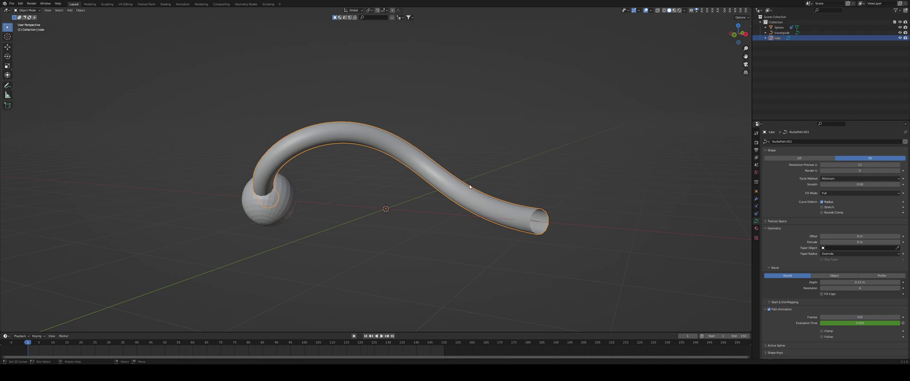
key("Tab")
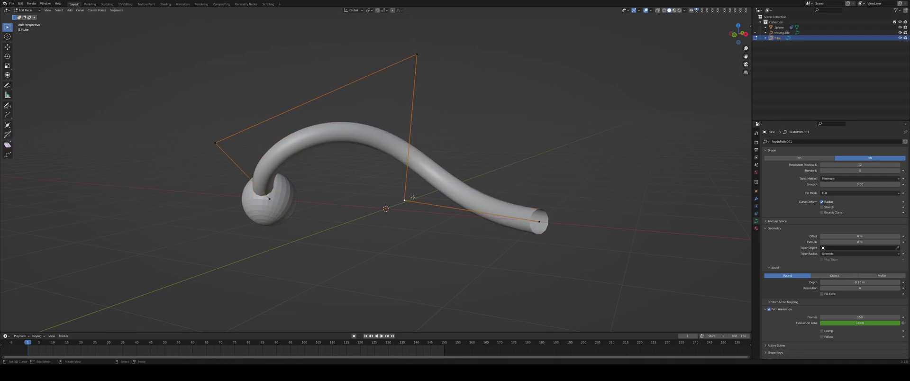
key("g")
key("Escape")
key("Tab")
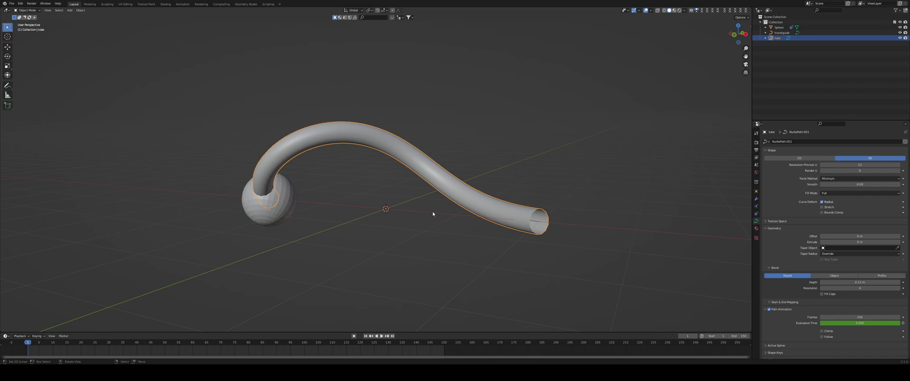
Convert the tube curve to a mesh and check its vertices in Edit Mode.
key("alt+c")
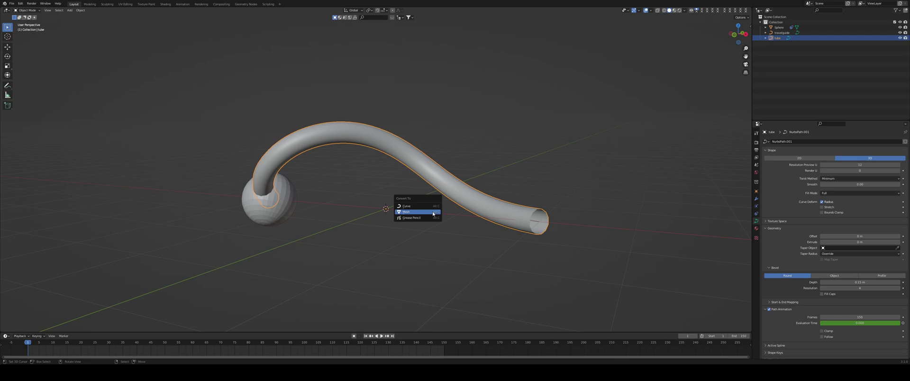
left_click(433, 213)
key("Tab")
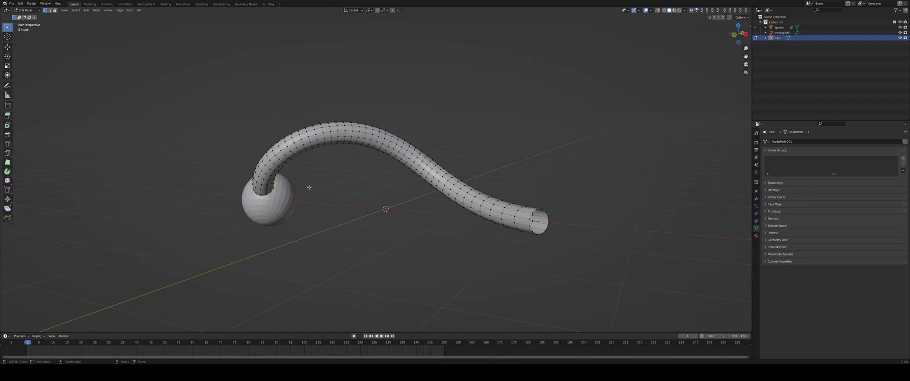
key("Tab")
Add a Cast modifier to the tube mesh.
left_click(757, 199)
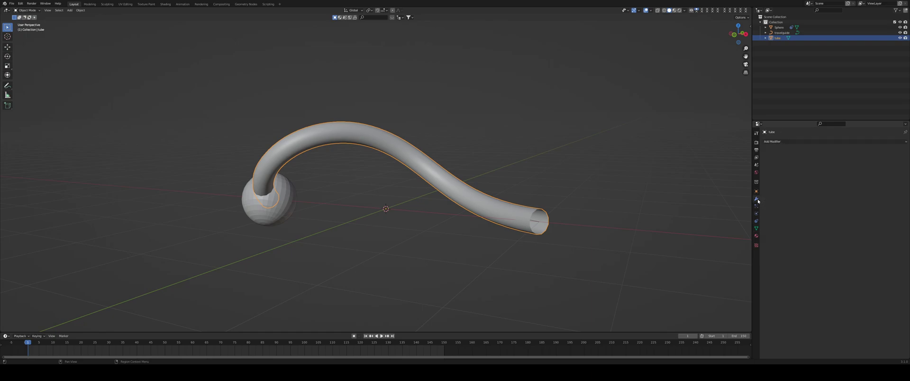
left_click(785, 142)
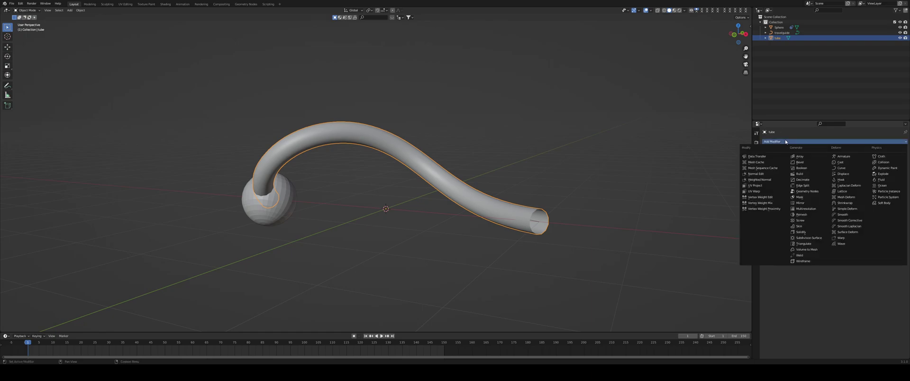
left_click(846, 163)
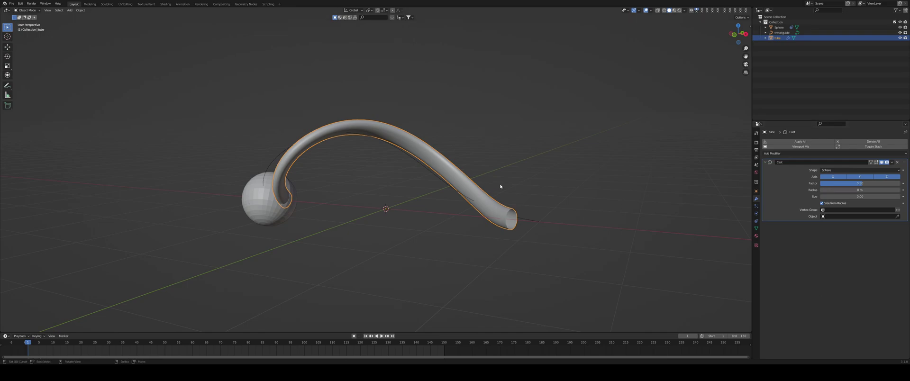
Try an exaggerated Factor in the tube's Cast modifier to examine how it deforms the mesh.
middle_click_drag(501, 186, 602, 185)
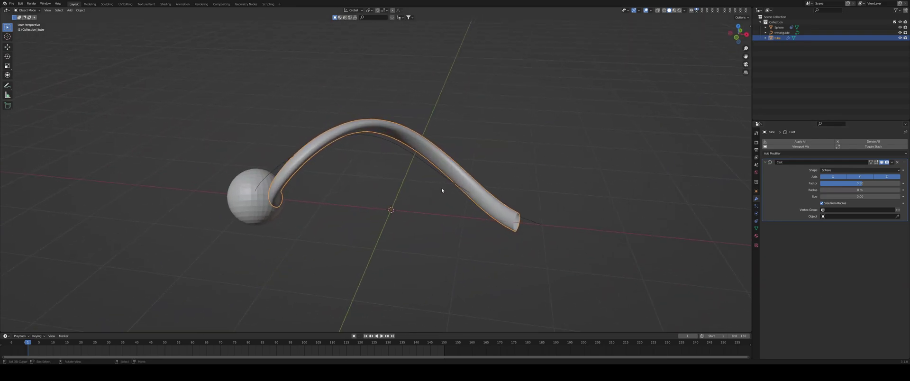
middle_click_drag(442, 188, 482, 186)
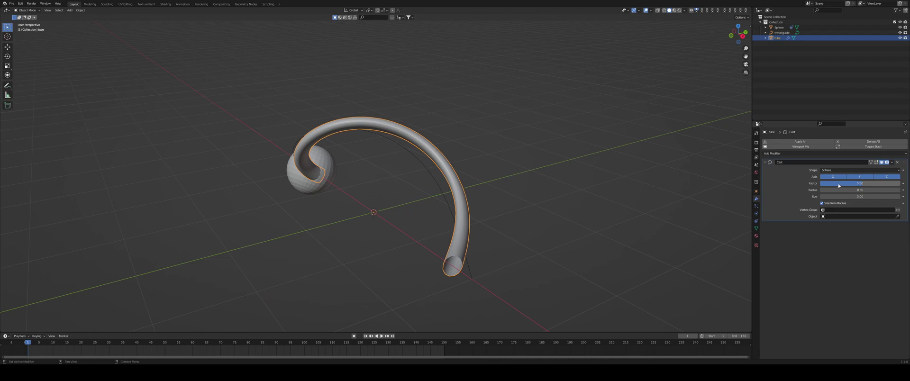
mouse_move(839, 186)
left_mouse_down()
mouse_move(825, 186)
mouse_move(865, 186)
mouse_move(842, 186)
left_mouse_up()
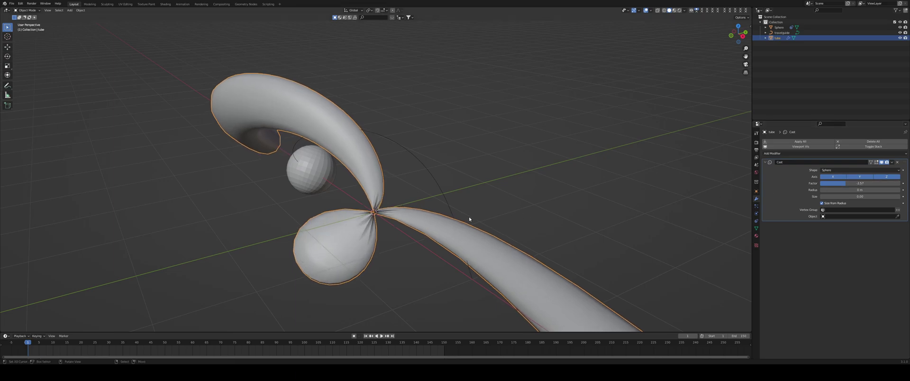
middle_click_drag(468, 217, 391, 212)
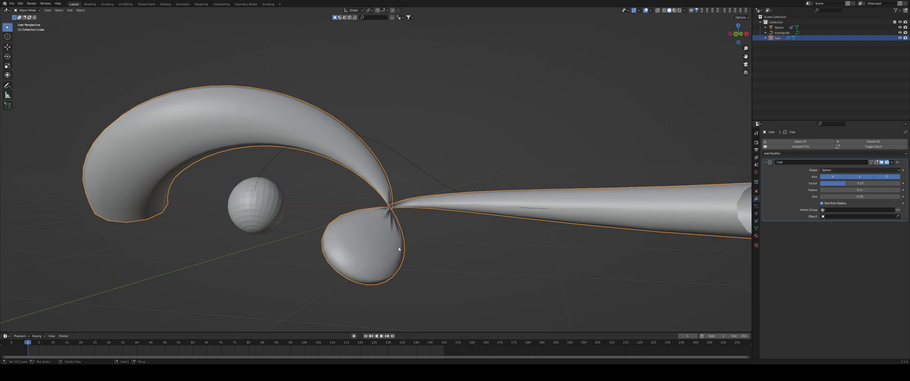
Assign the sphere as the control object of the tube's Cast modifier.
left_click(898, 217)
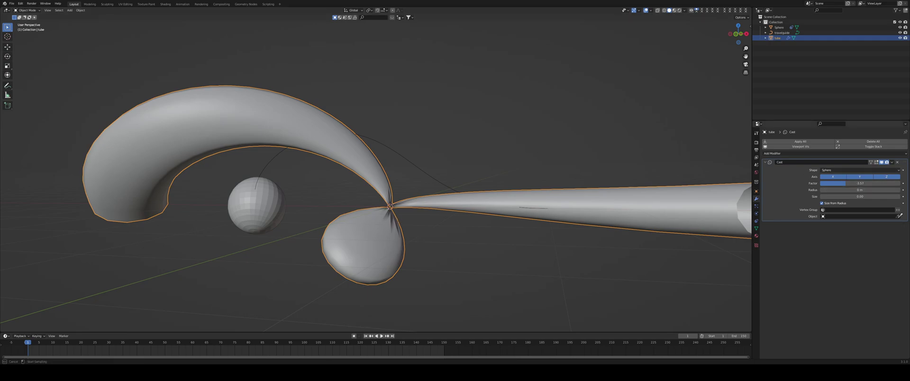
left_click(269, 202)
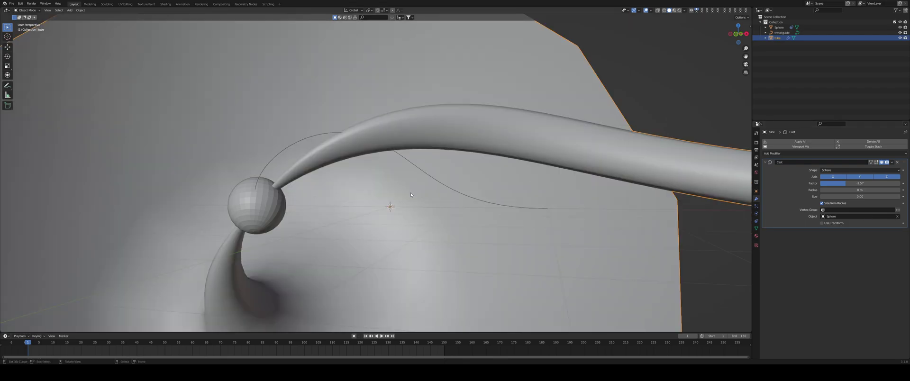
scroll(412, 194, "down", 5)
middle_click_drag(411, 194, 699, 180)
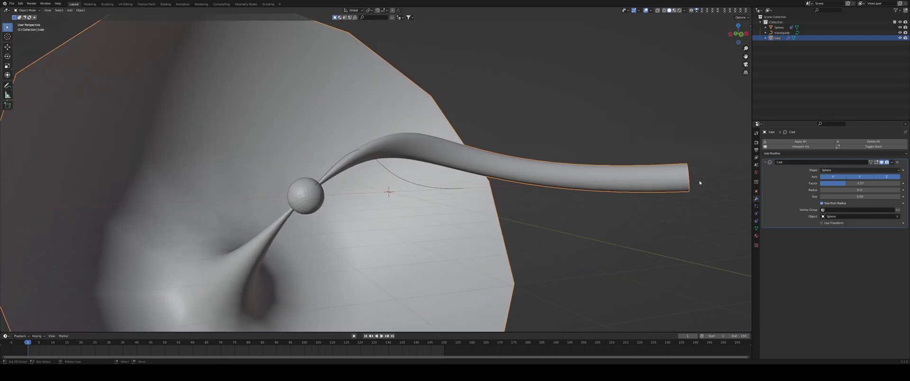
Lower the Cast modifier's Factor and increase its Radius so that only the tube section around the sphere bulges.
left_click_drag(847, 183, 860, 183)
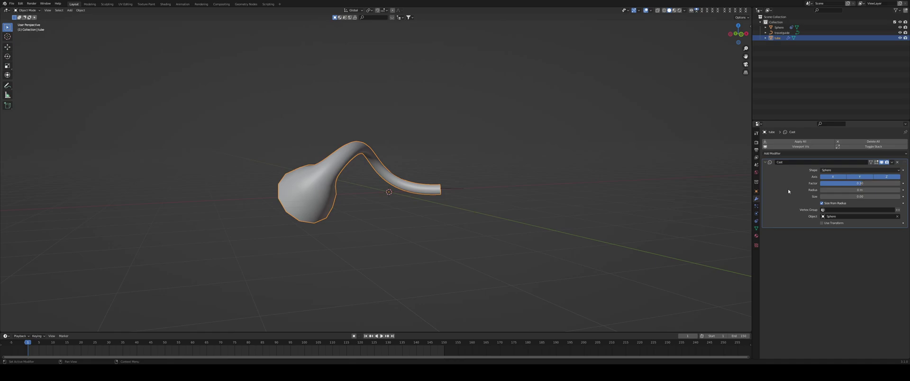
middle_click_drag(462, 193, 450, 183)
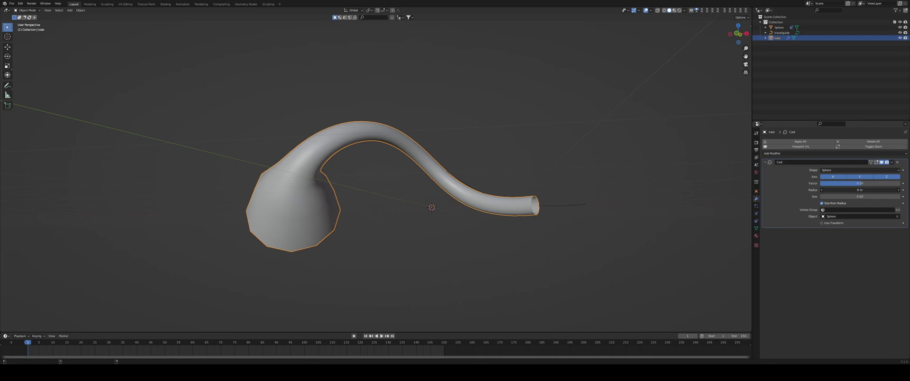
left_click_drag(860, 190, 862, 190)
middle_click_drag(313, 204, 355, 184)
Play the animation, hide the sphere and examine the bulge travelling through the selected tube.
key("space")
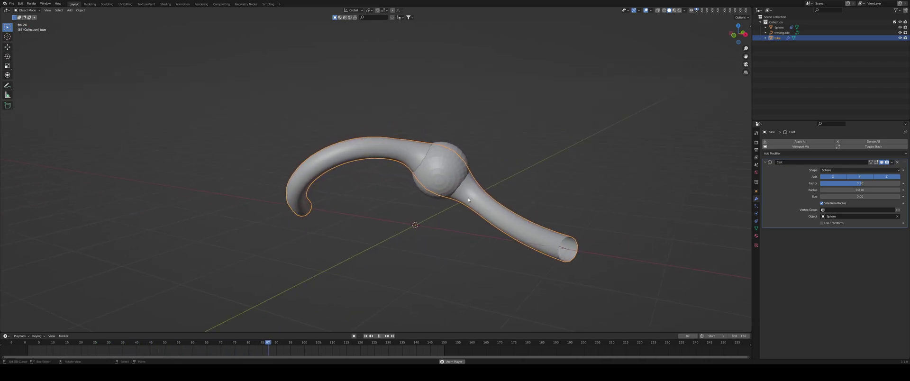
left_click(497, 201)
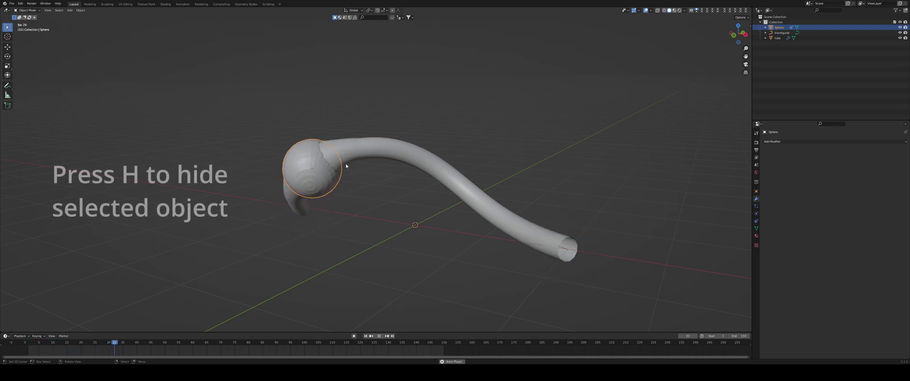
key("h")
left_click(368, 144)
key("KP_Decimal")
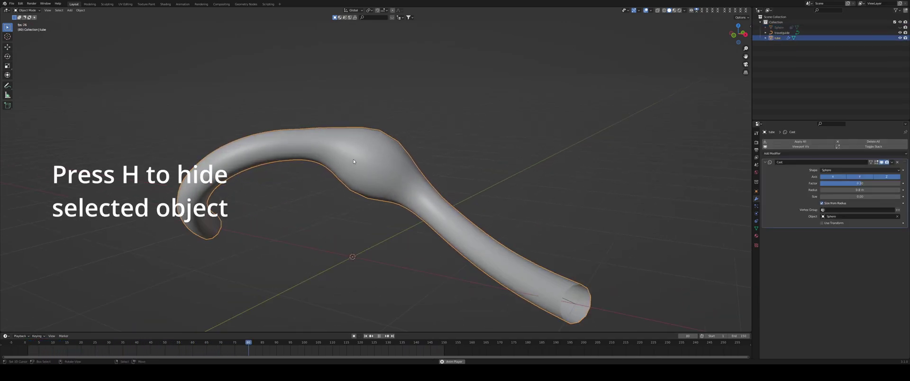
mouse_move(354, 161)
middle_mouse_down()
mouse_move(285, 166)
mouse_move(361, 163)
middle_mouse_up()
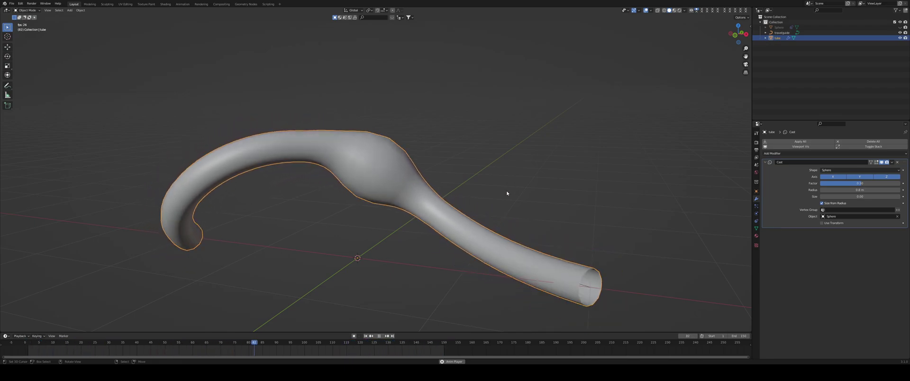
key("space")
Add a Subdivision Surface modifier to the tube above the Cast modifier and set its viewport levels to 2 during playback.
left_click(777, 154)
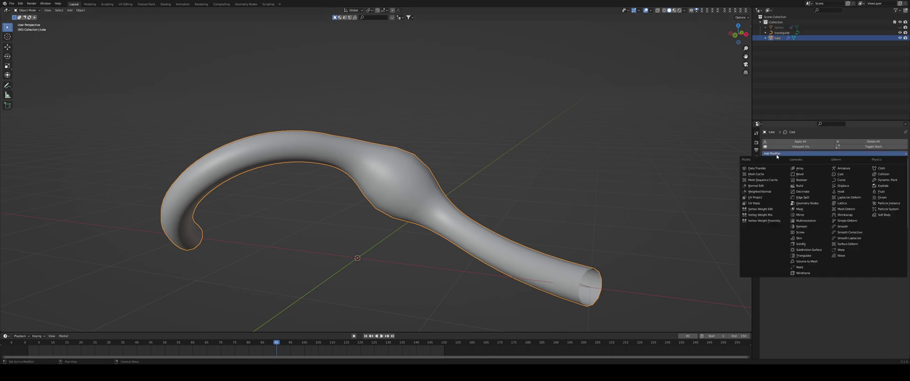
left_click(814, 250)
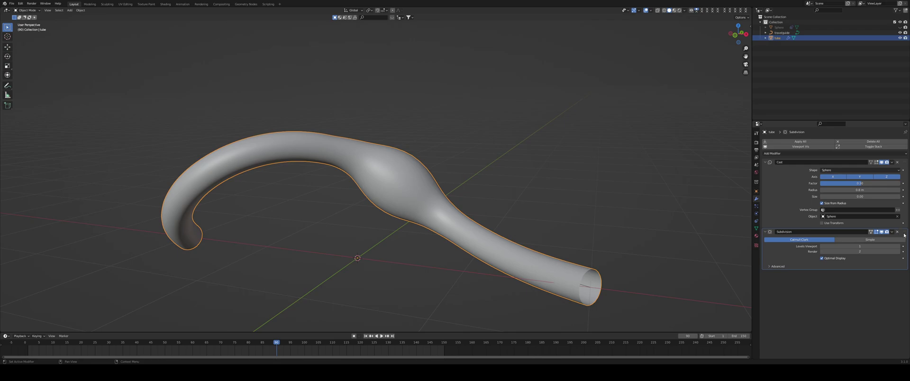
left_click_drag(905, 234, 904, 162)
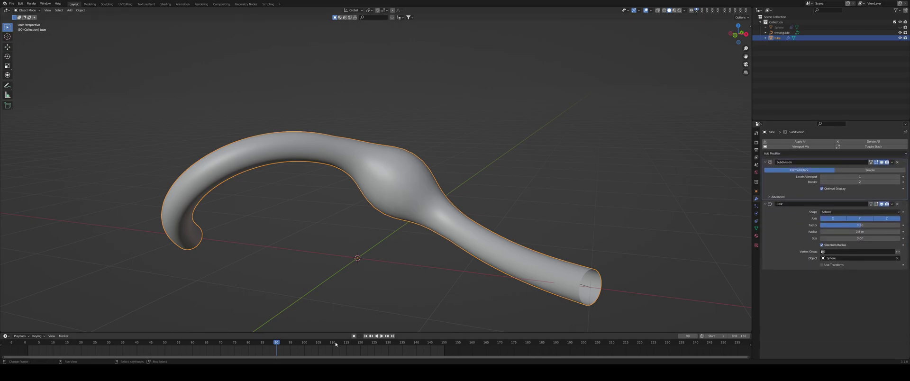
left_click(366, 336)
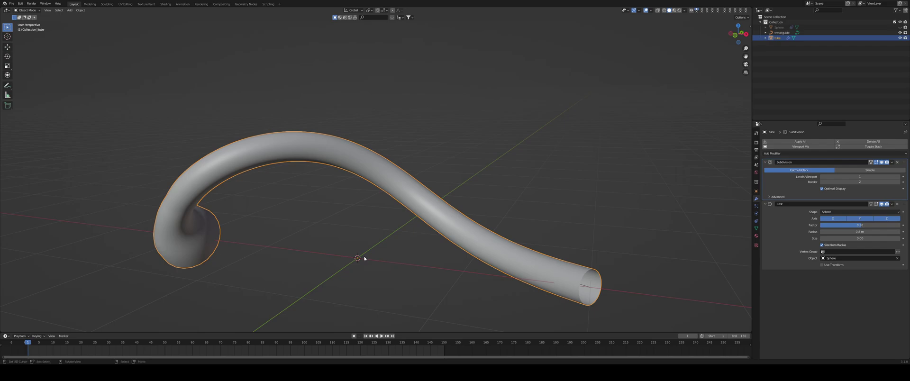
key("space")
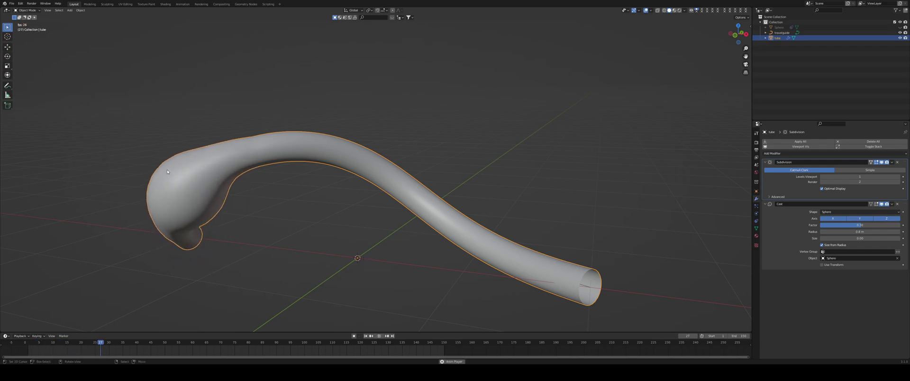
left_click(898, 176)
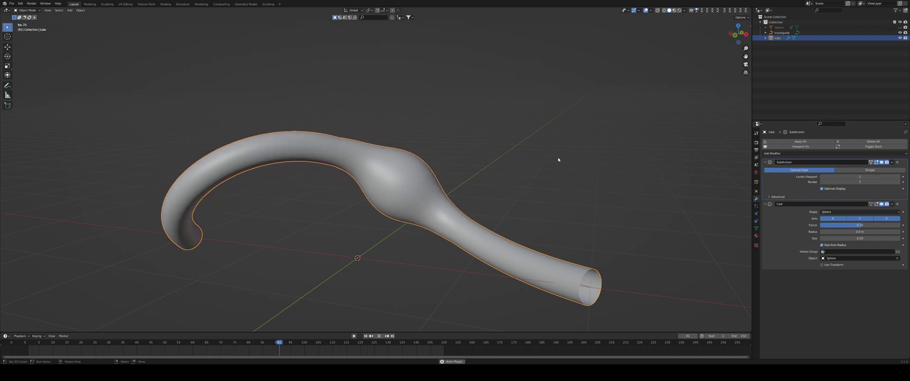
Experiment with the Cast modifier's Factor during playback, then reduce its Radius to about 0.52 m for a subtler travelling bulge.
mouse_move(870, 229)
left_mouse_down()
mouse_move(859, 225)
mouse_move(898, 226)
mouse_move(866, 225)
left_mouse_up()
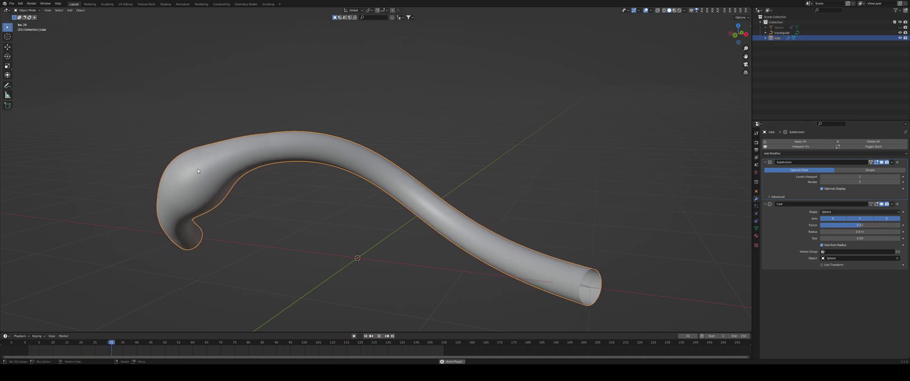
mouse_move(843, 225)
left_mouse_down()
mouse_move(873, 225)
mouse_move(854, 227)
left_mouse_up()
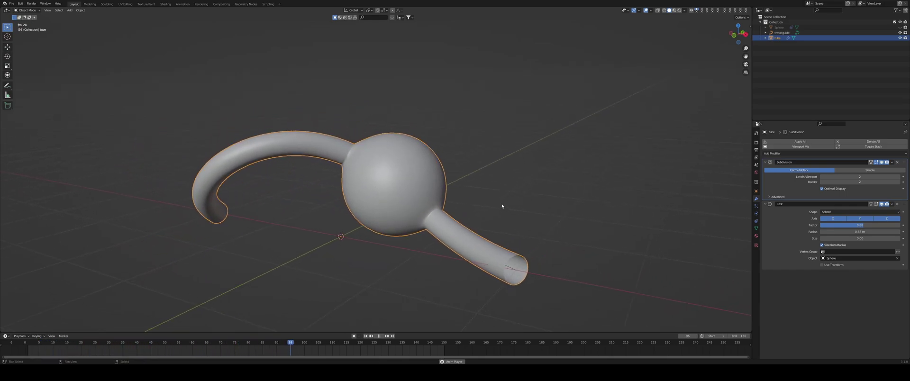
middle_click_drag(496, 201, 513, 176, "shift")
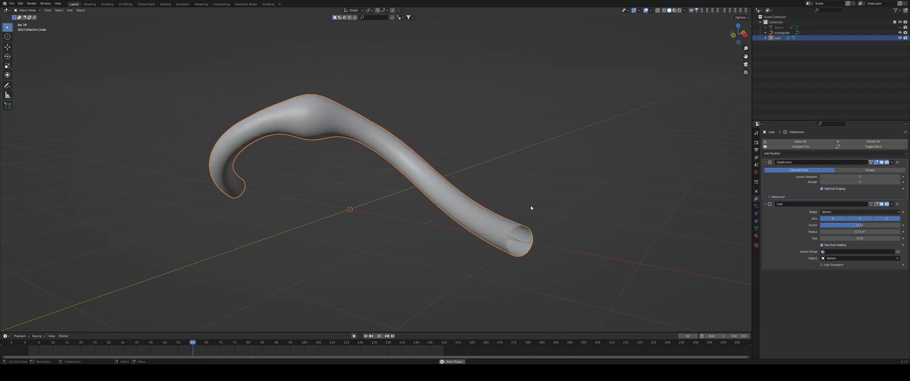
left_click(861, 235)
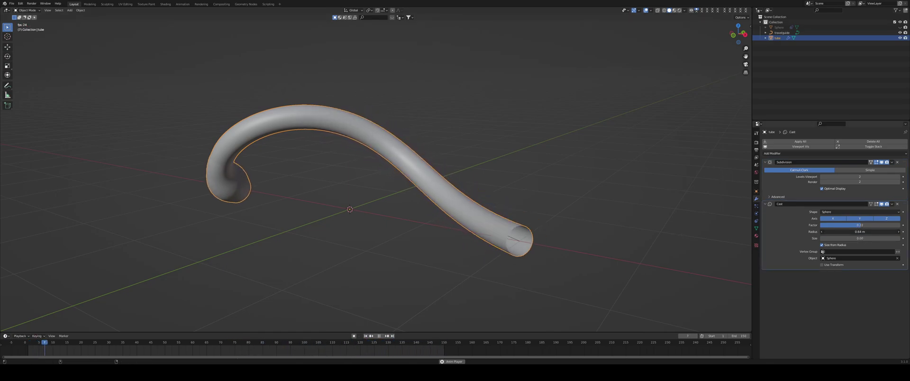
left_click_drag(861, 232, 853, 232)
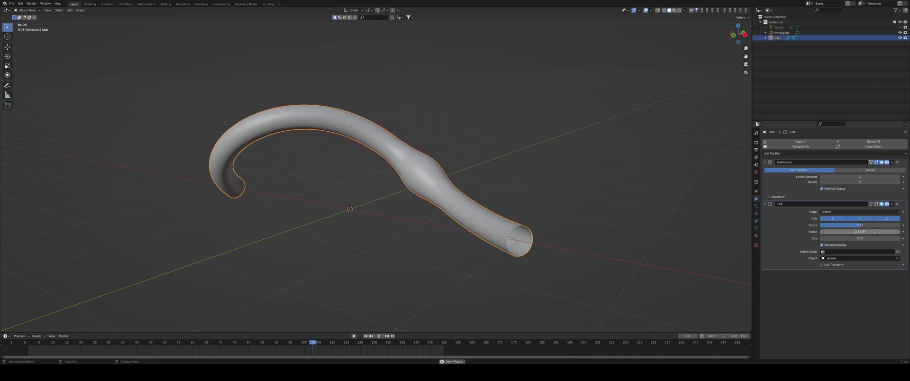
middle_click_drag(447, 208, 442, 183)
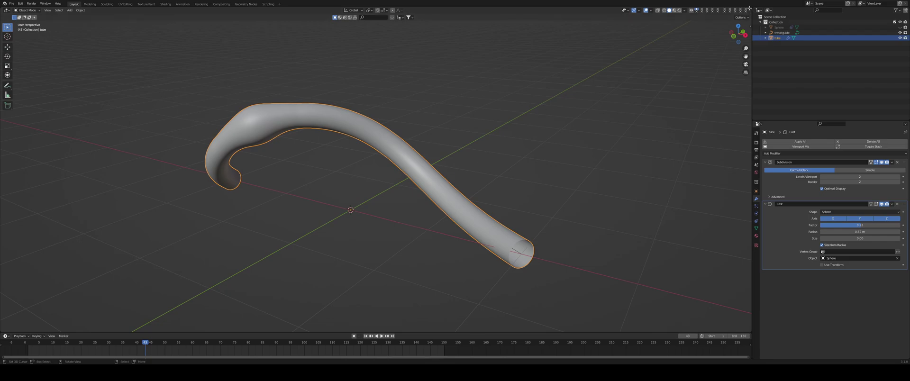
Split the 3D viewport, turn the new area into a widened Asset Browser and show the MATERIALS library.
left_click_drag(749, 8, 584, 27)
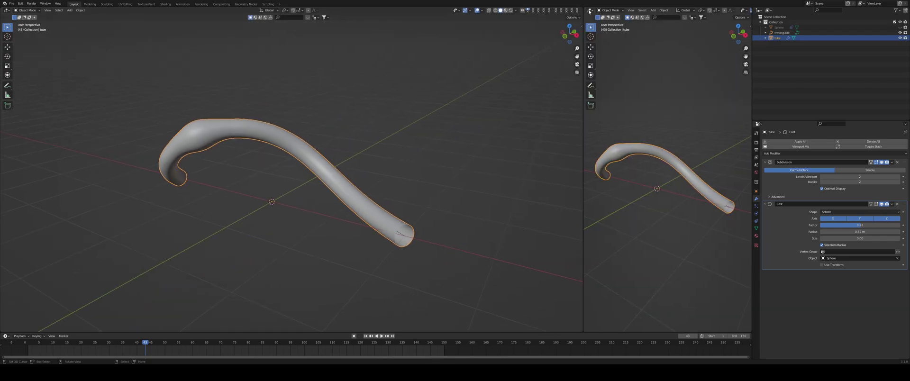
left_click(589, 10)
left_click(752, 43)
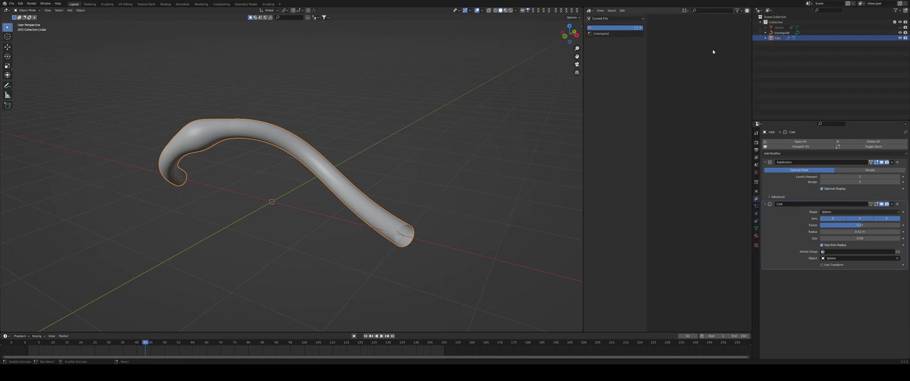
left_click(602, 19)
left_click(605, 45)
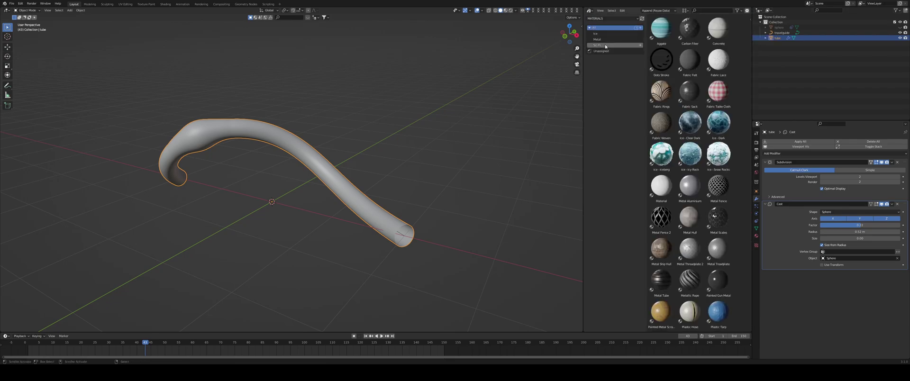
left_click_drag(583, 117, 471, 125)
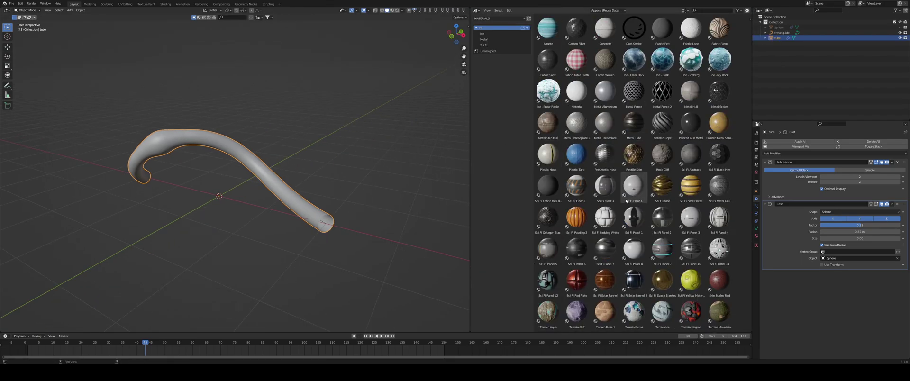
Switch the viewport to Material Preview shading and split the Asset Browser area to add a Shader Editor above it.
left_click(392, 10)
scroll(288, 166, "up", 2)
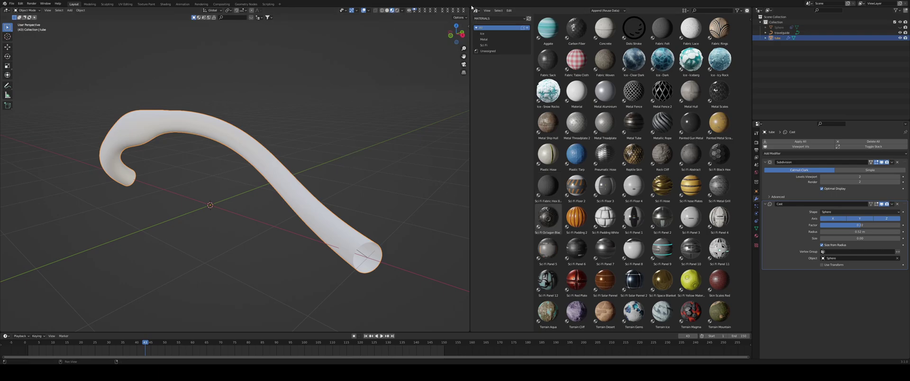
left_click_drag(471, 8, 488, 134)
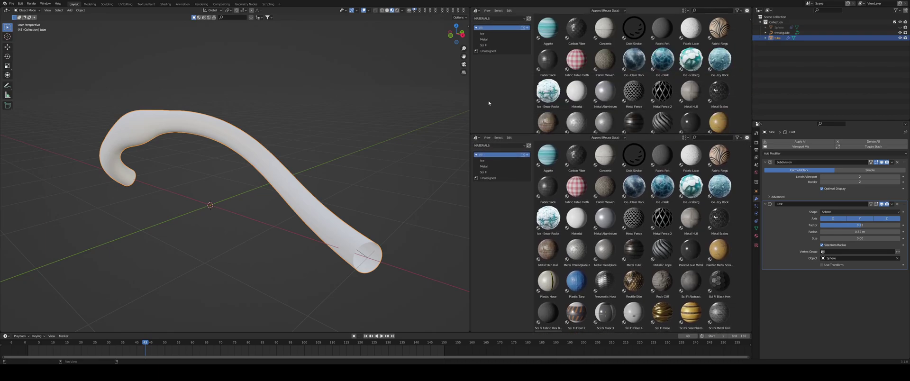
left_click(475, 10)
left_click(486, 60)
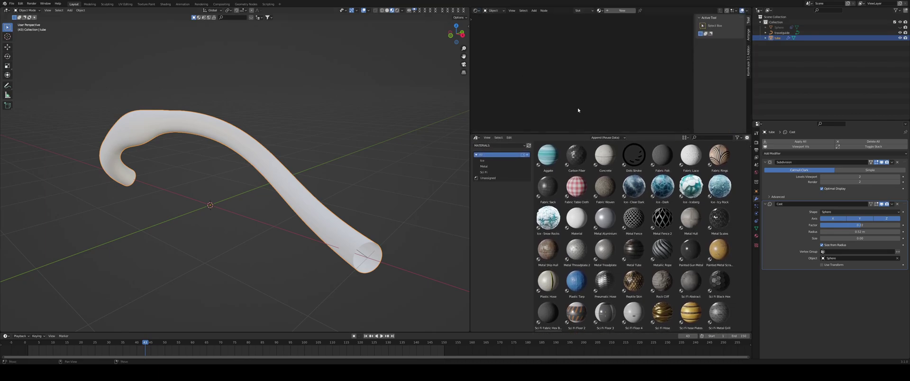
Apply the Sci-Fi Padding 2 material from the asset library to the tube.
scroll(619, 230, "down", 5)
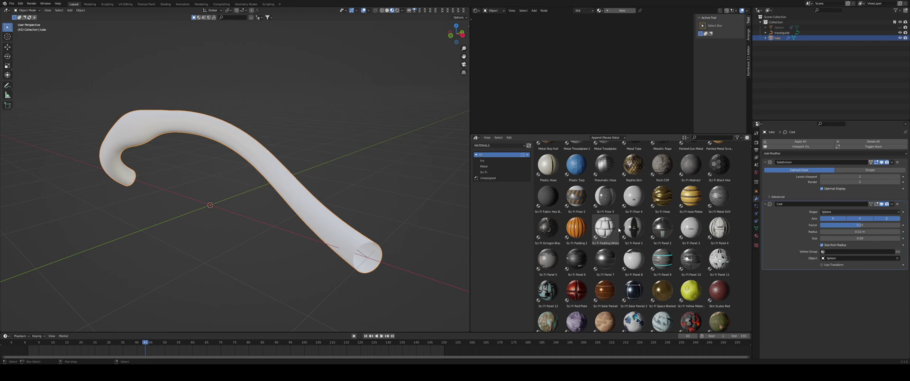
left_click_drag(281, 188, 282, 187)
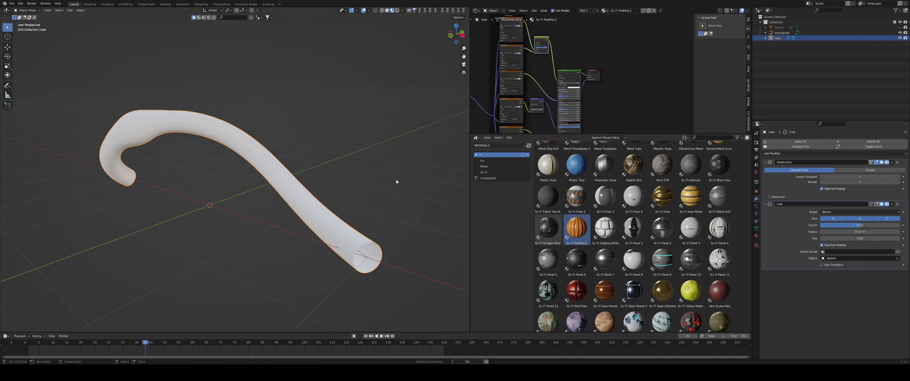
scroll(332, 183, "up", 4)
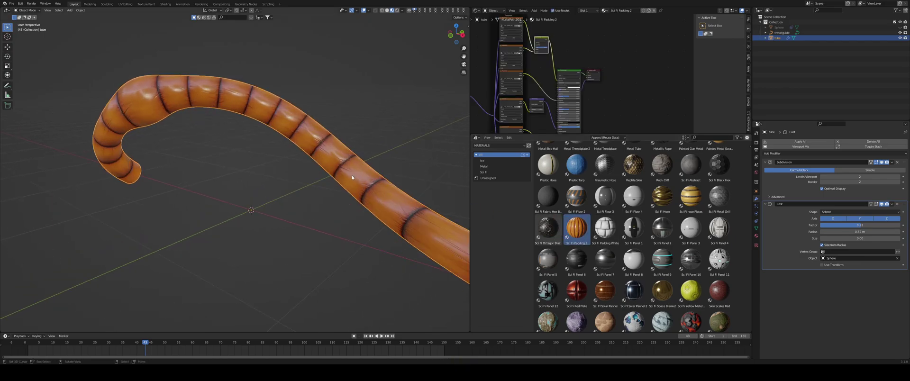
Rotate the material's Mapping node 90° around Z and set the Value node driving its scale to 1.
scroll(537, 88, "up", 6)
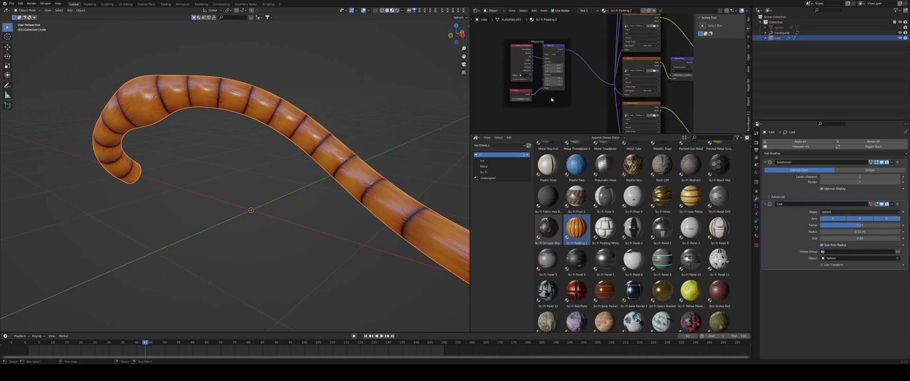
left_click_drag(567, 90, 600, 89)
middle_click_drag(332, 113, 45, 232)
middle_click_drag(241, 151, 301, 154)
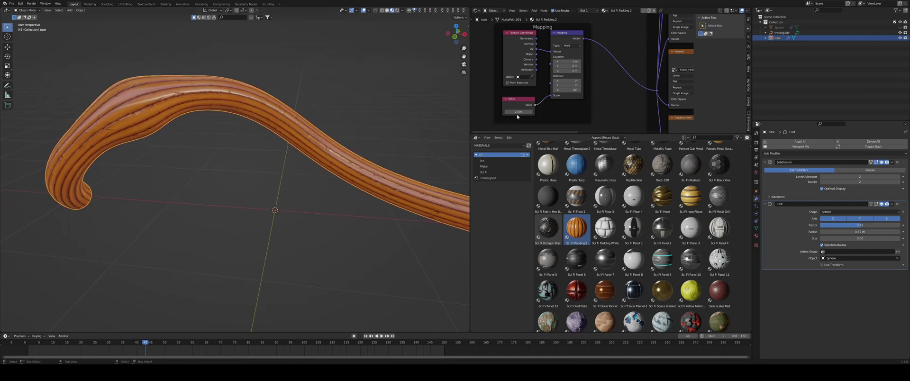
scroll(519, 112, "down", 1, "ctrl")
Play the animation and examine the bulge moving through the textured tube.
key("space")
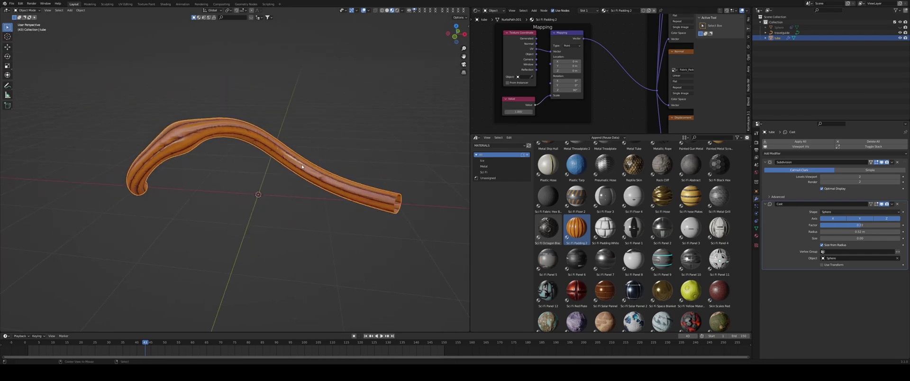
middle_click_drag(302, 163, 261, 178)
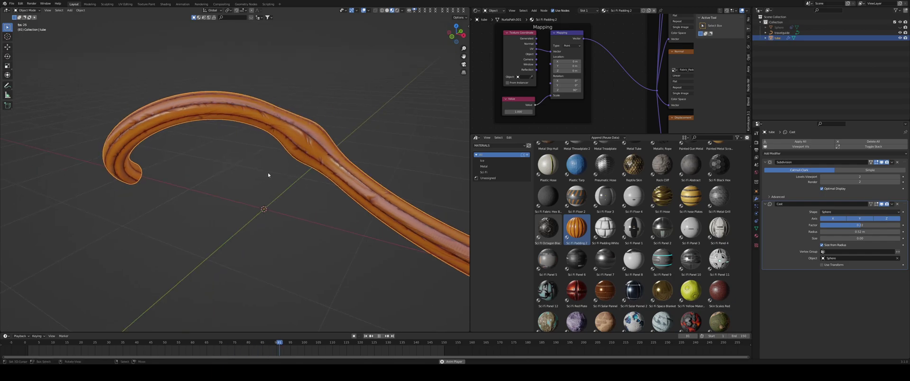
scroll(290, 173, "down", 2)
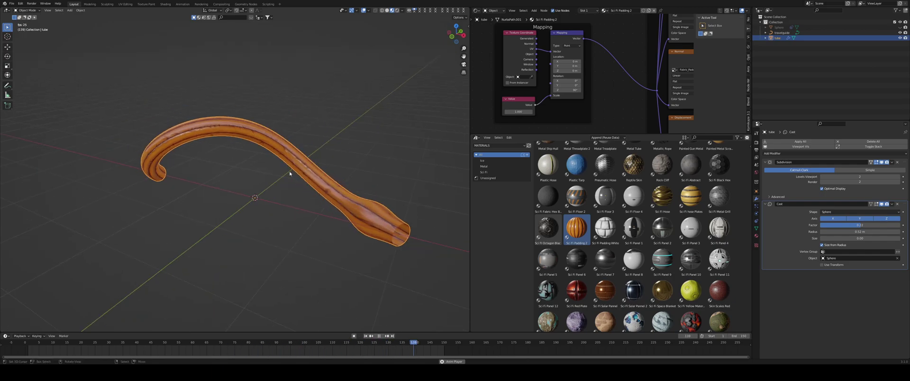